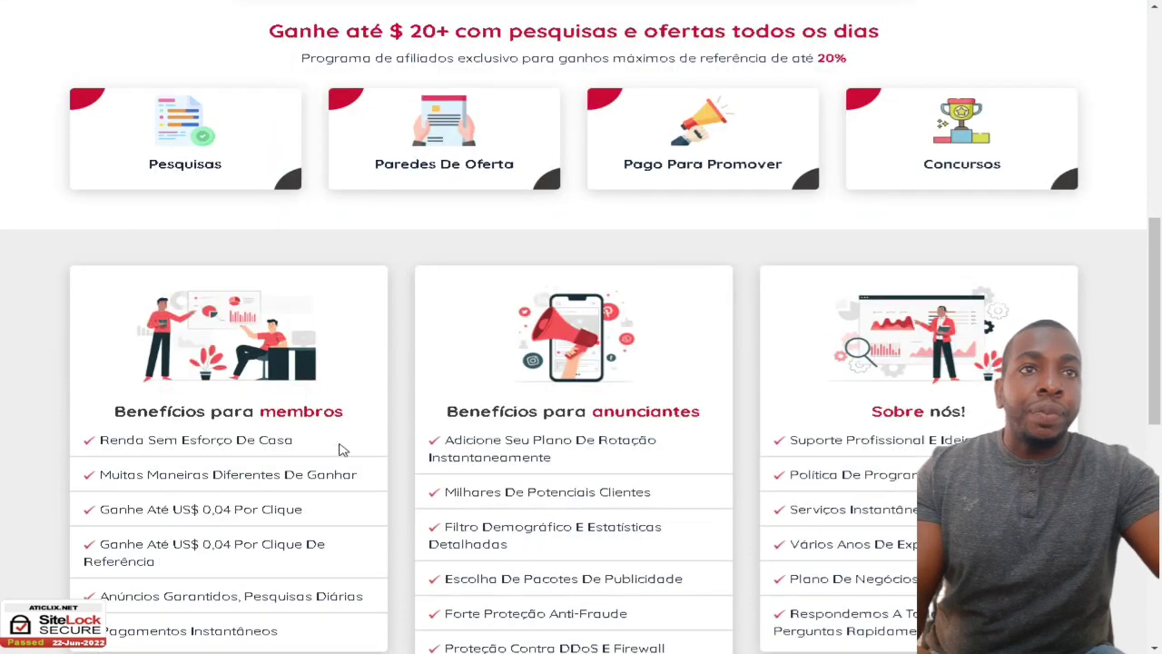
# Step: Scroll the ATICLIX home page and highlight the ad-view and completed-offer totals
pyautogui.scroll(-2, 342, 449)
pyautogui.scroll(-2, 785, 405)
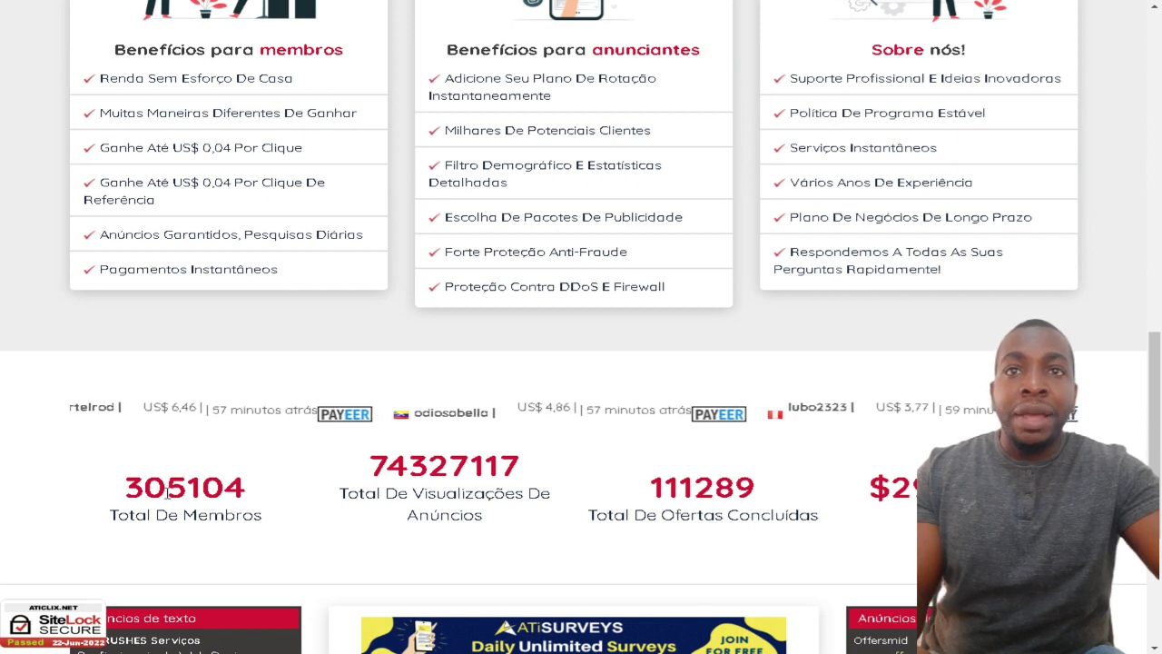
pyautogui.moveTo(348, 493); pyautogui.dragTo(506, 542)
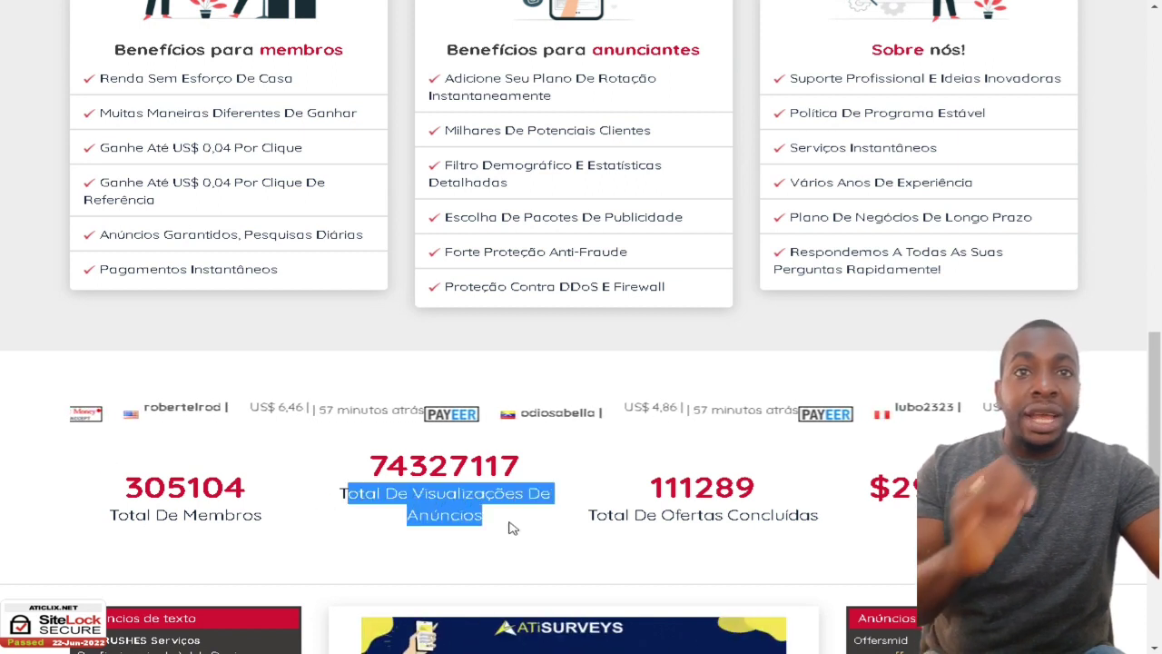
pyautogui.moveTo(613, 515); pyautogui.dragTo(788, 514)
pyautogui.scroll(-4, 768, 500)
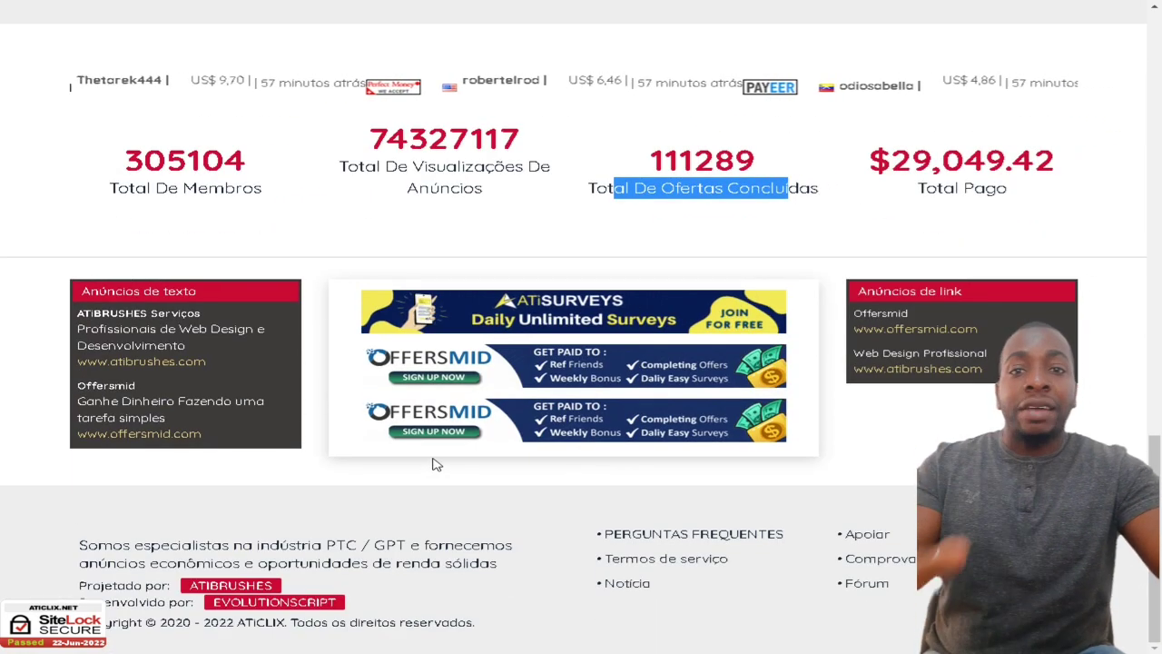
pyautogui.scroll(3, 428, 506)
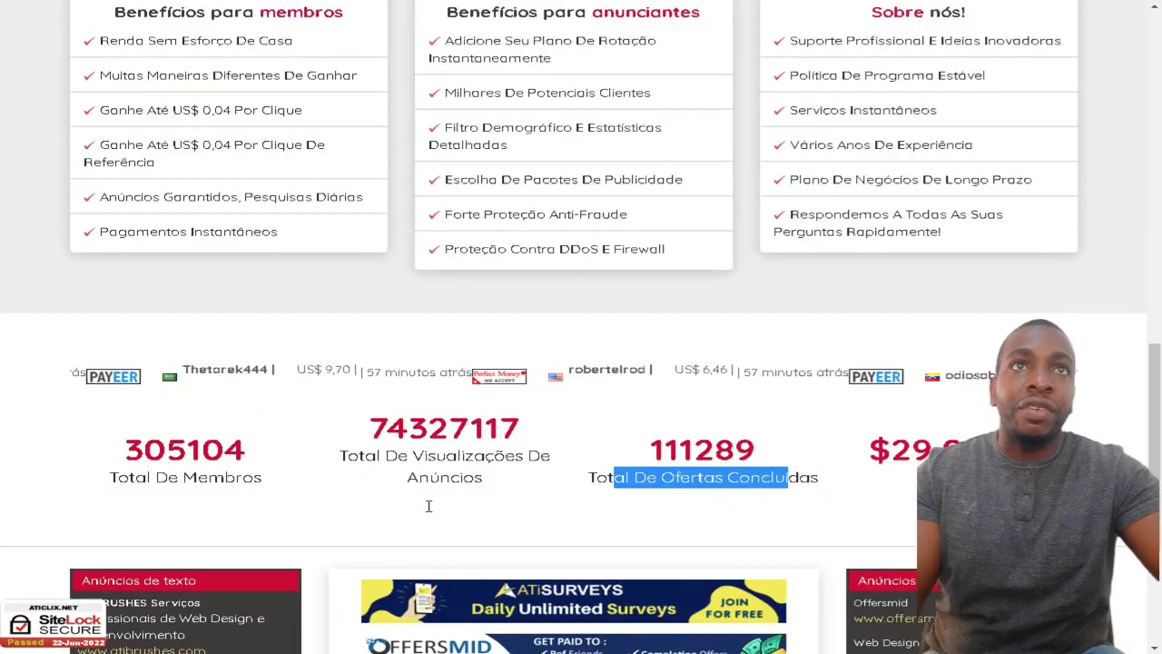
pyautogui.scroll(10, 428, 505)
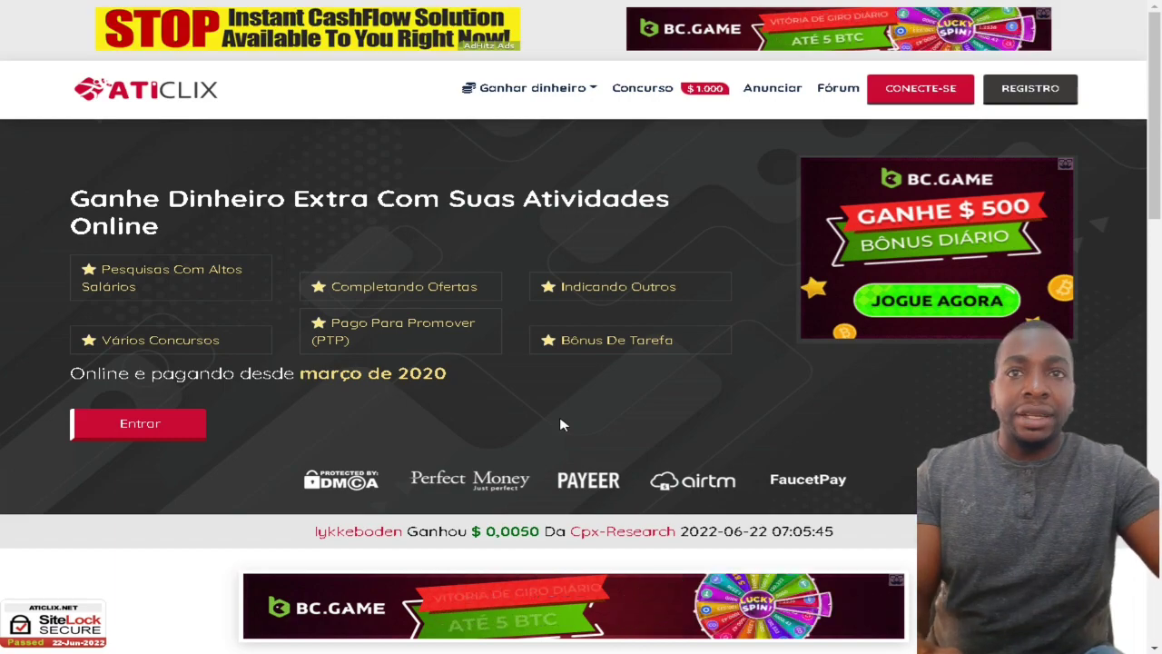
pyautogui.scroll(-4, 560, 424)
pyautogui.scroll(4, 461, 444)
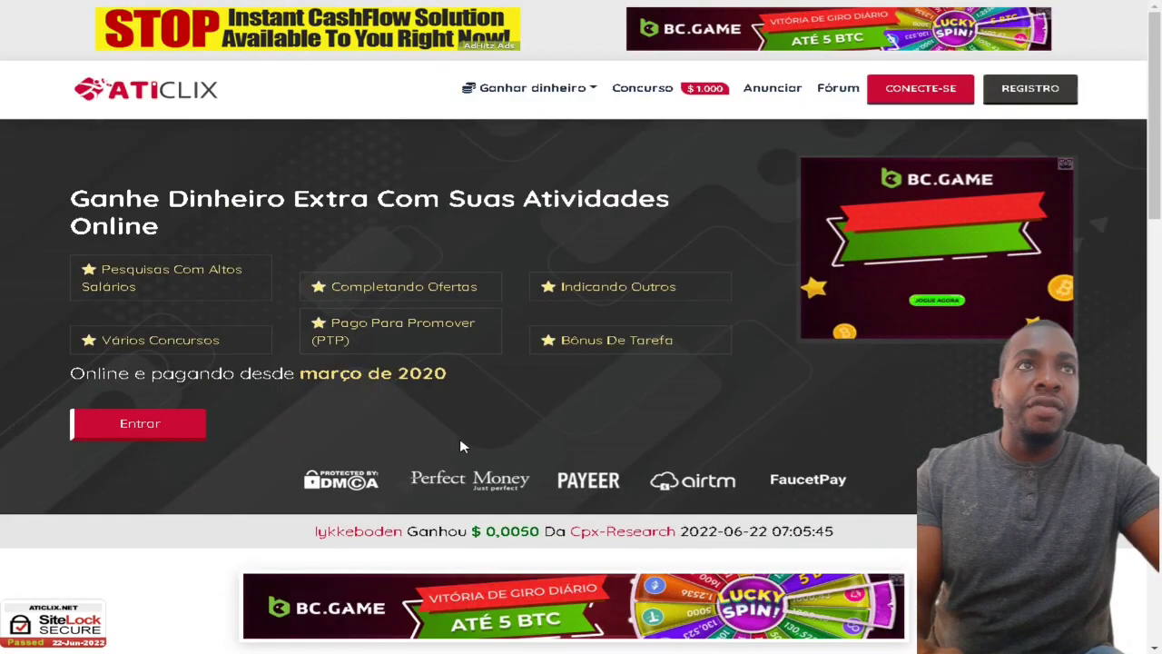
# Step: Open the registration form and enter the full name and username
pyautogui.click(1042, 103)
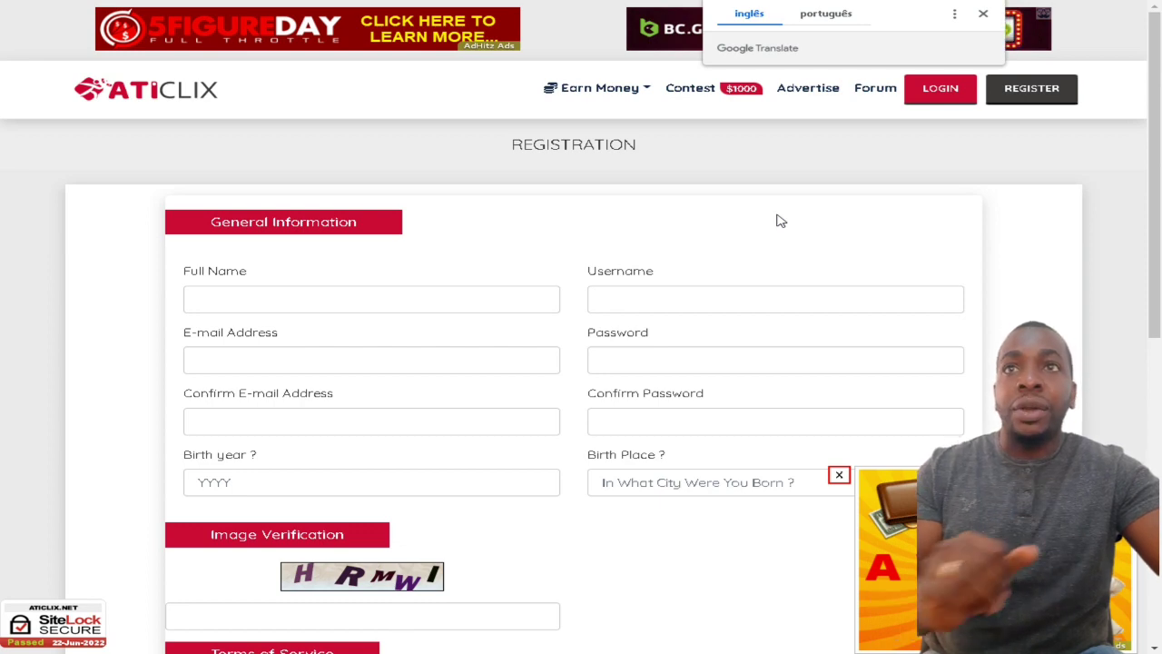
pyautogui.click(269, 298)
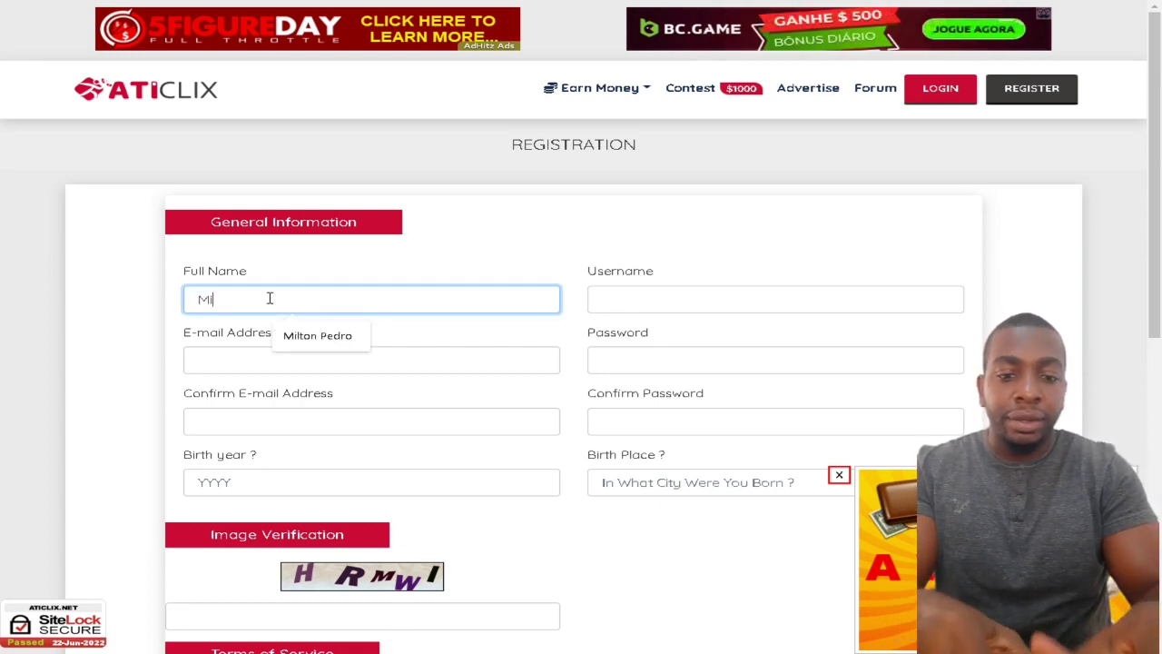
pyautogui.click(628, 301)
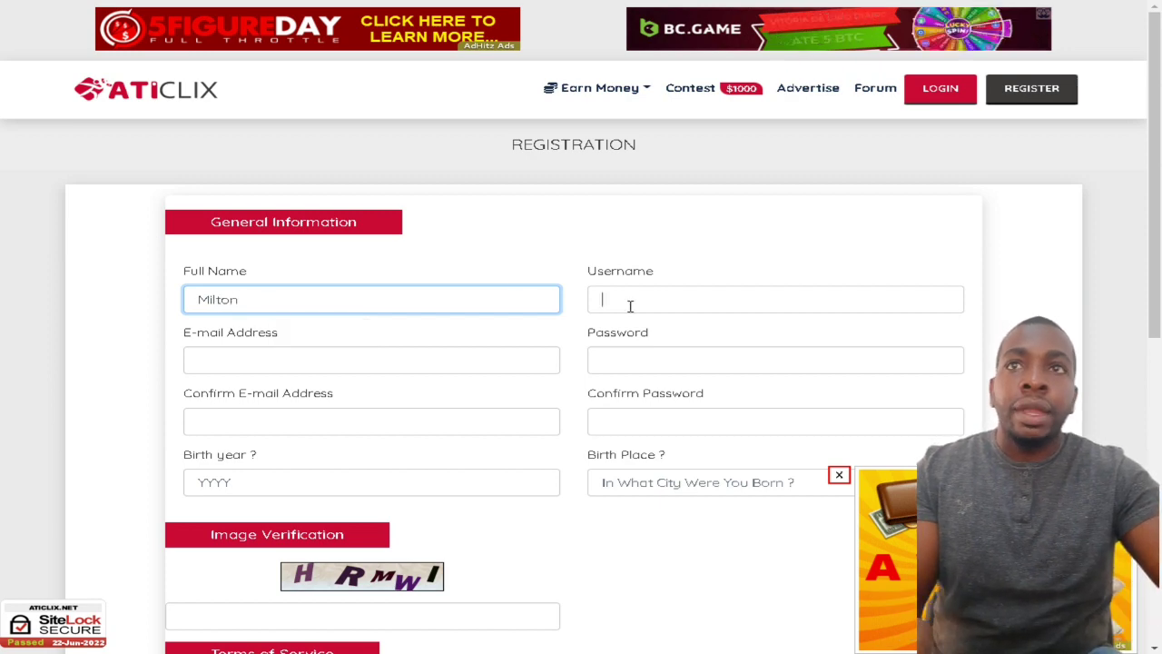
pyautogui.click(381, 303)
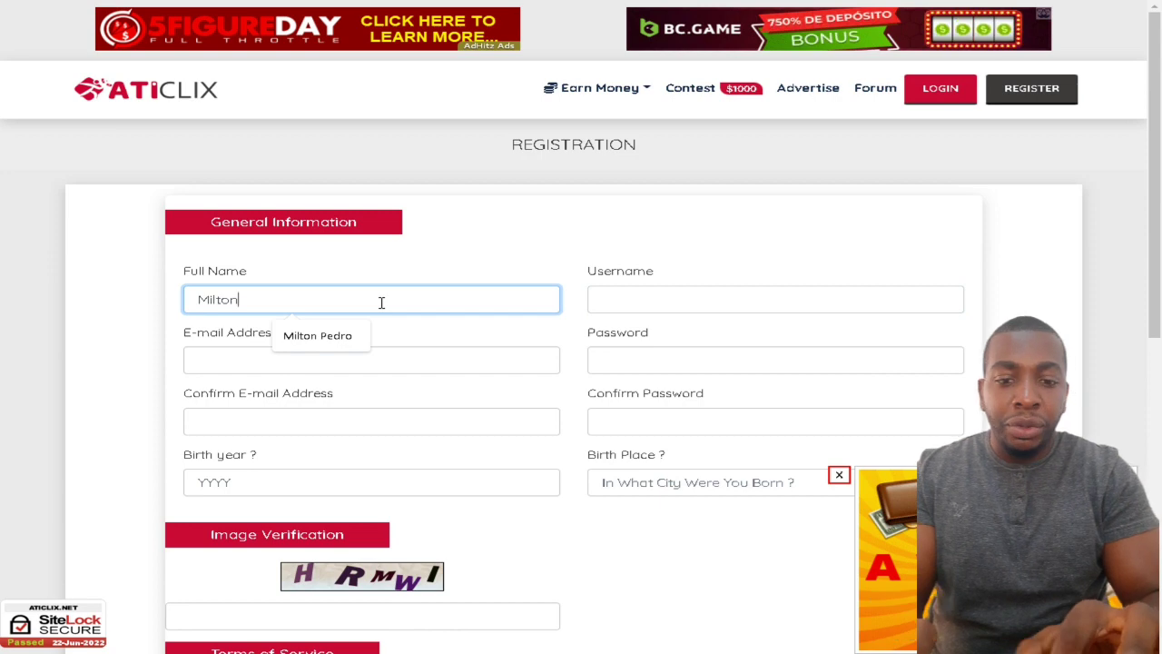
pyautogui.write('Bhalove')
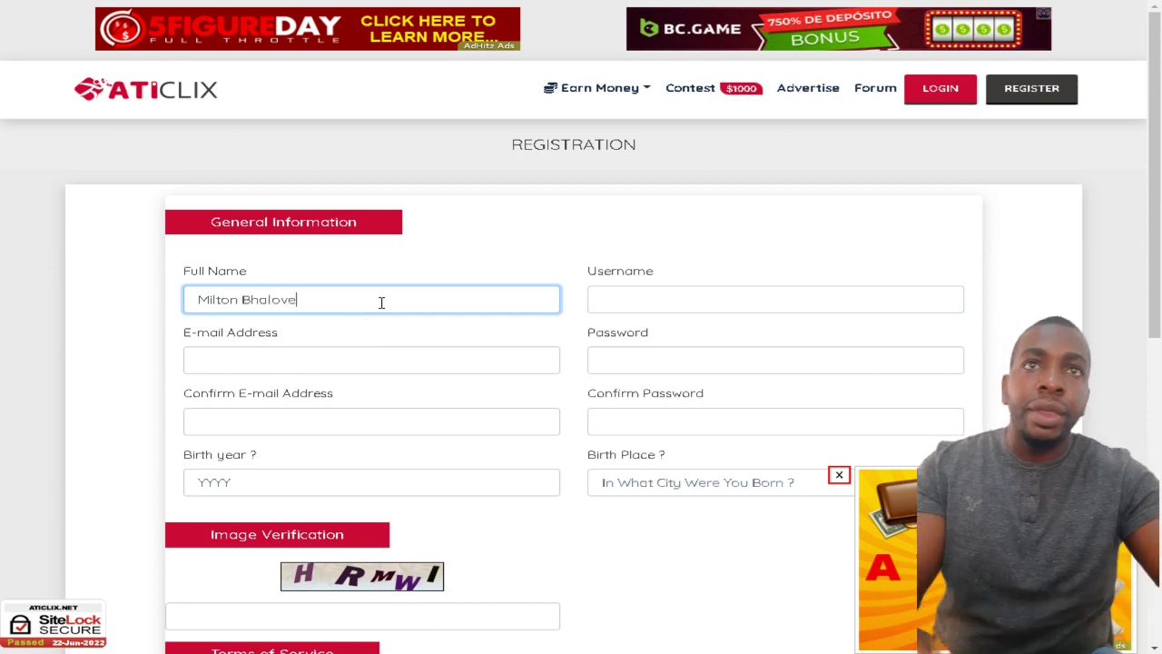
pyautogui.click(623, 301)
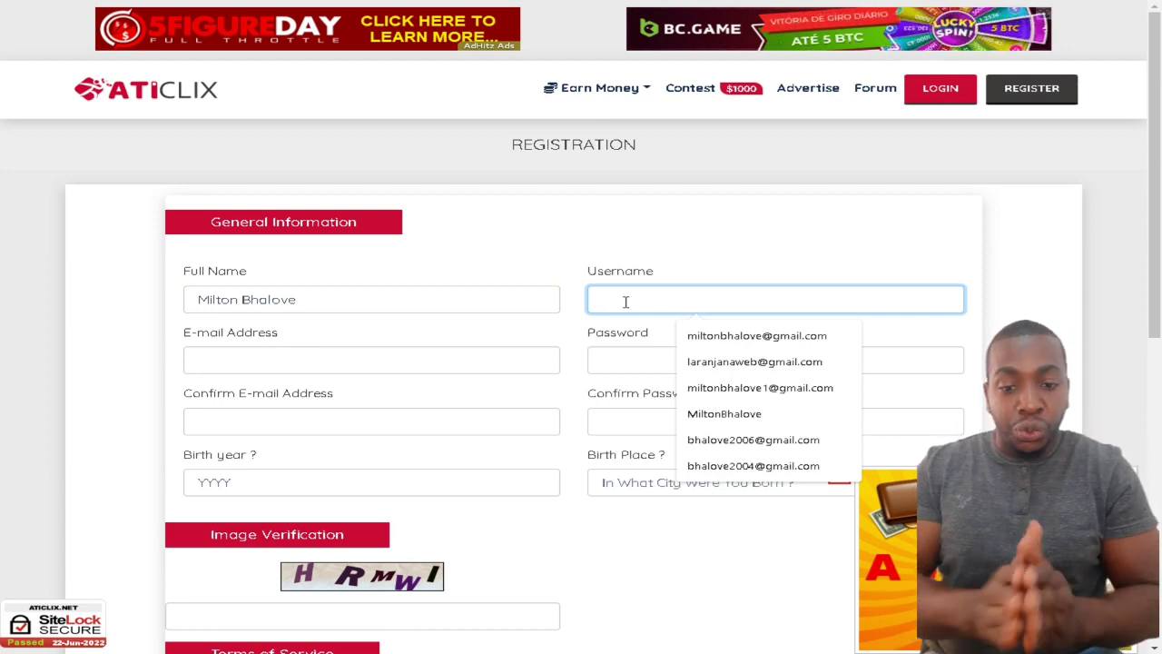
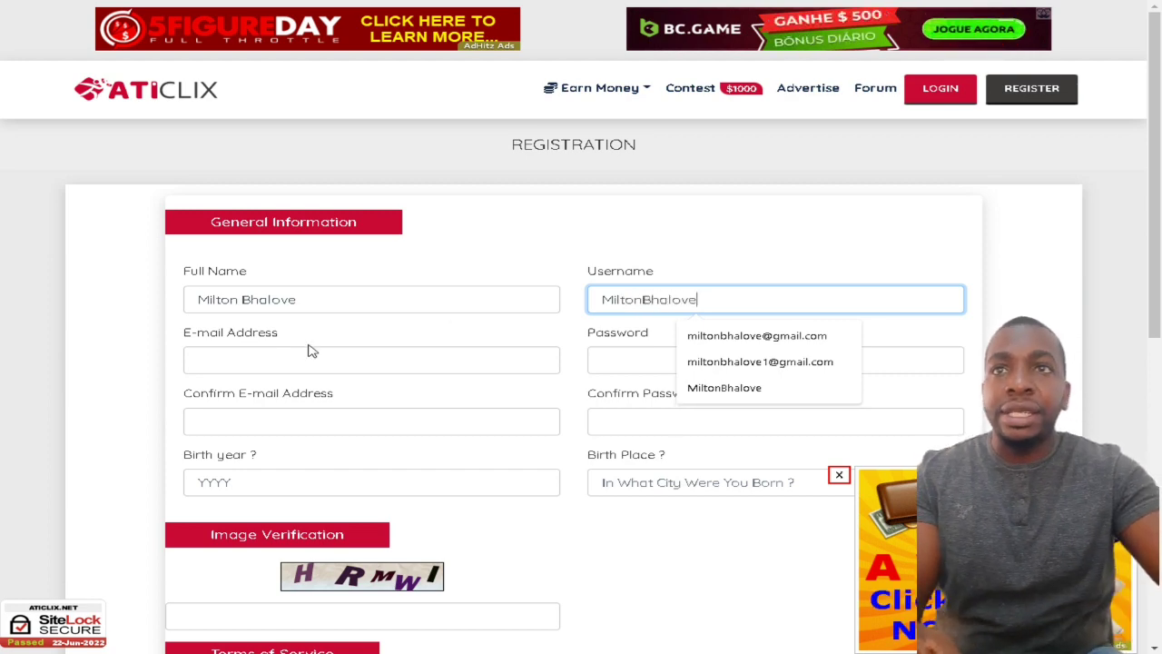
# Step: Fill the e-mail and its confirmation from a saved address, then set both password fields
pyautogui.click(270, 359)
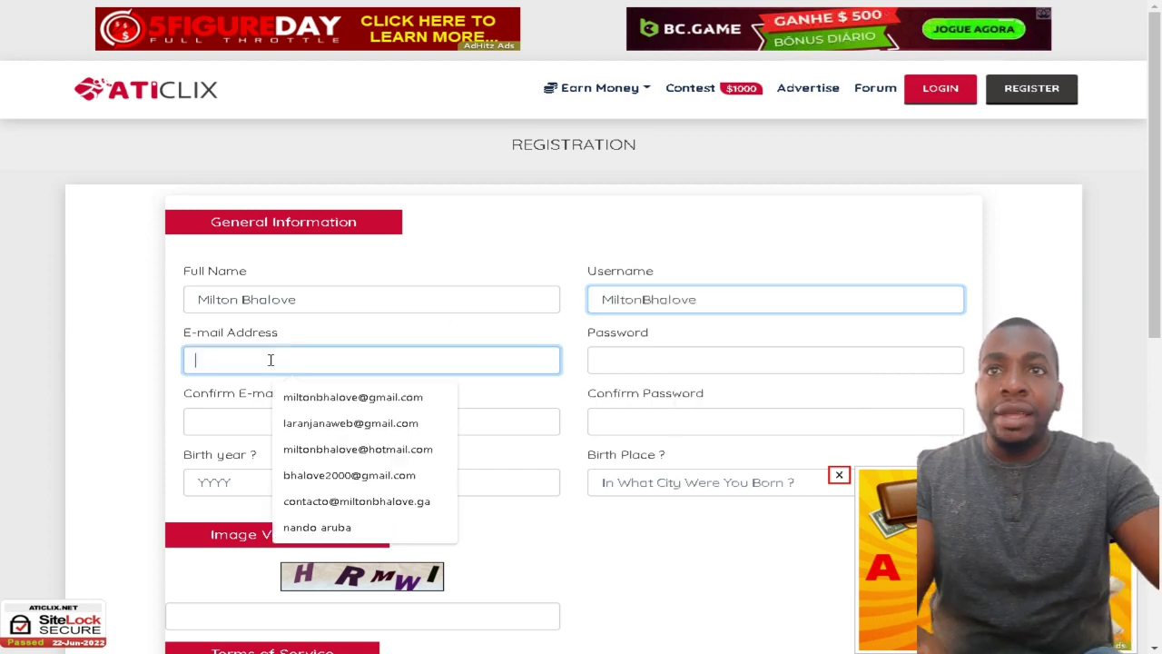
pyautogui.click(325, 423)
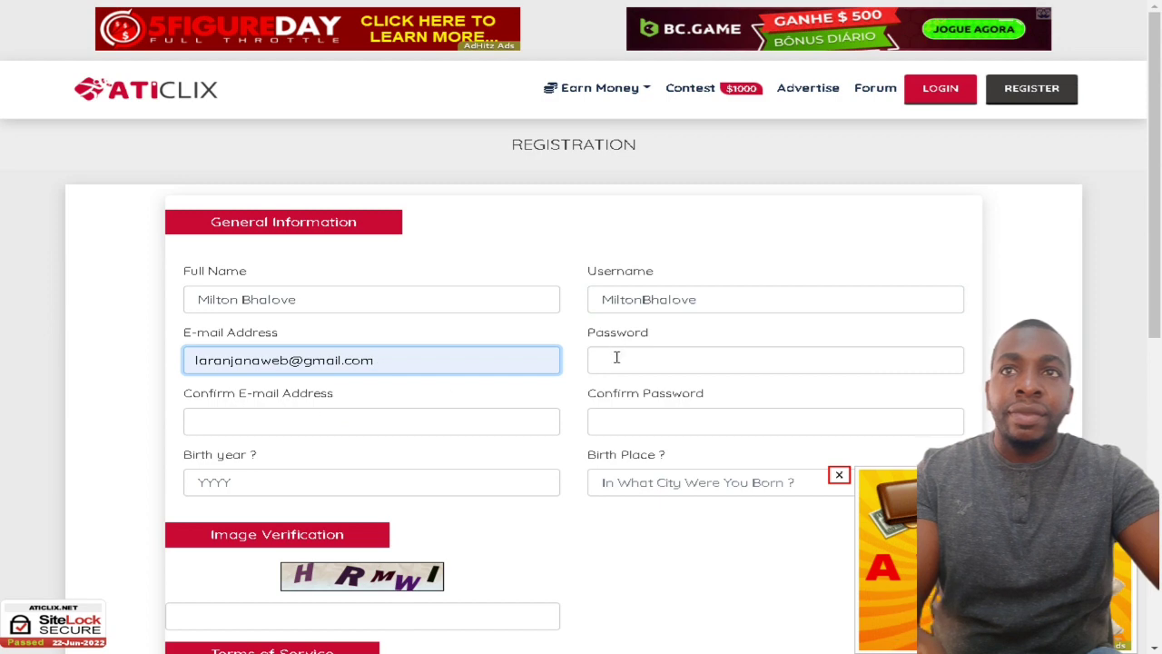
pyautogui.click(249, 427)
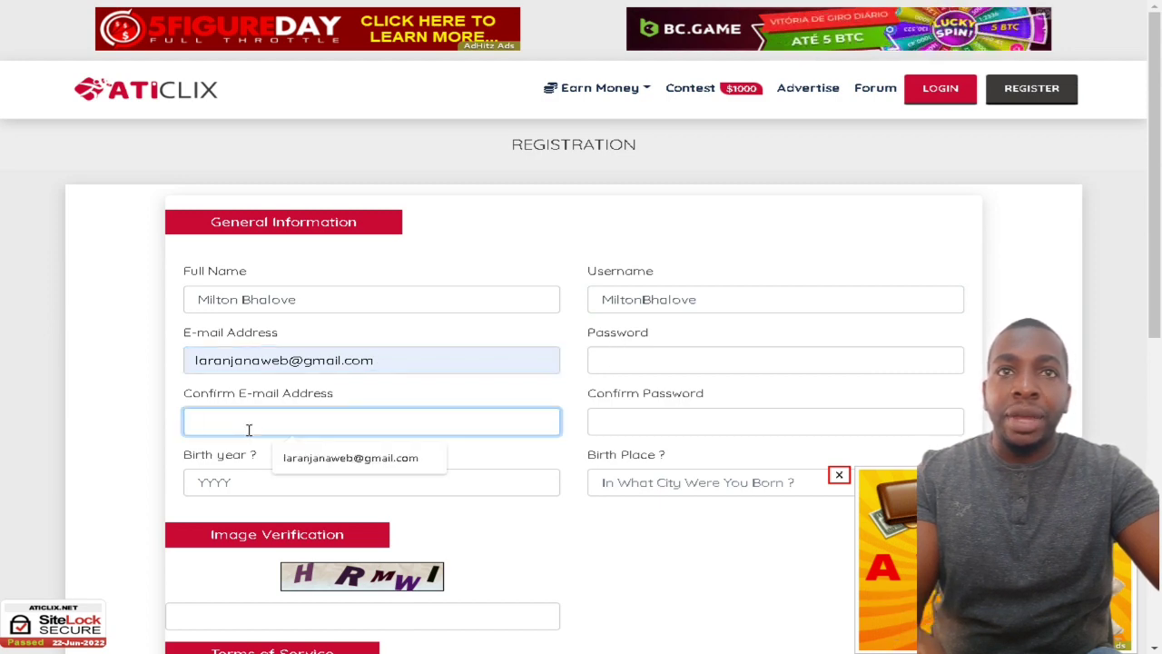
pyautogui.click(355, 461)
pyautogui.click(632, 353)
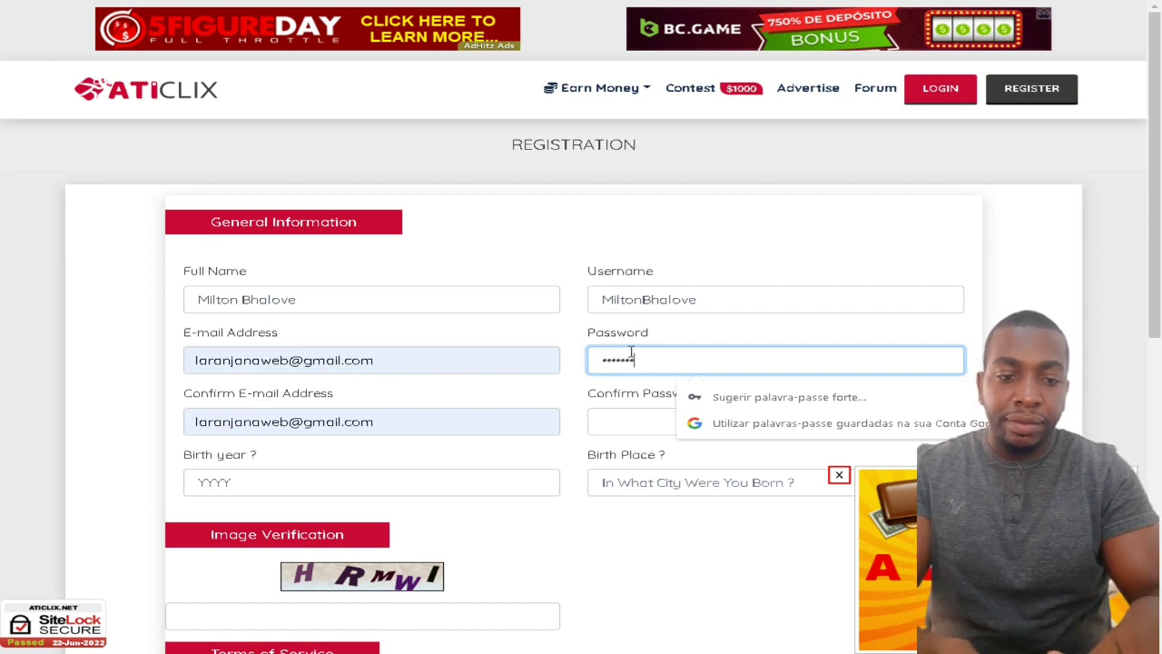
pyautogui.write('••')
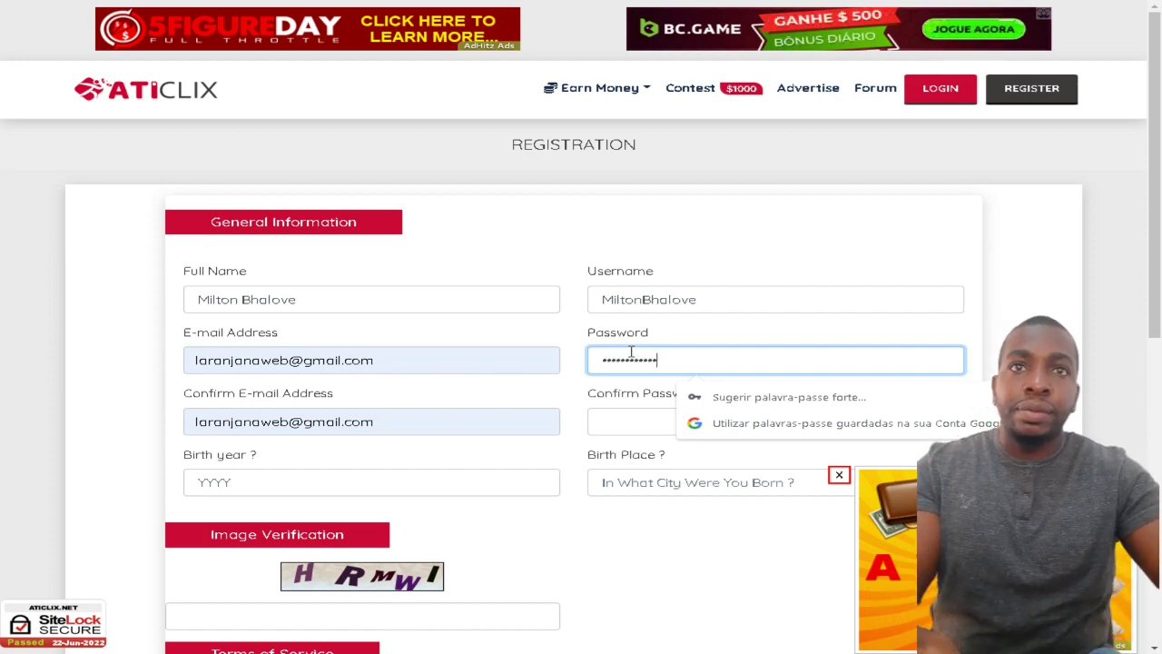
pyautogui.click(638, 413)
pyautogui.write('••')
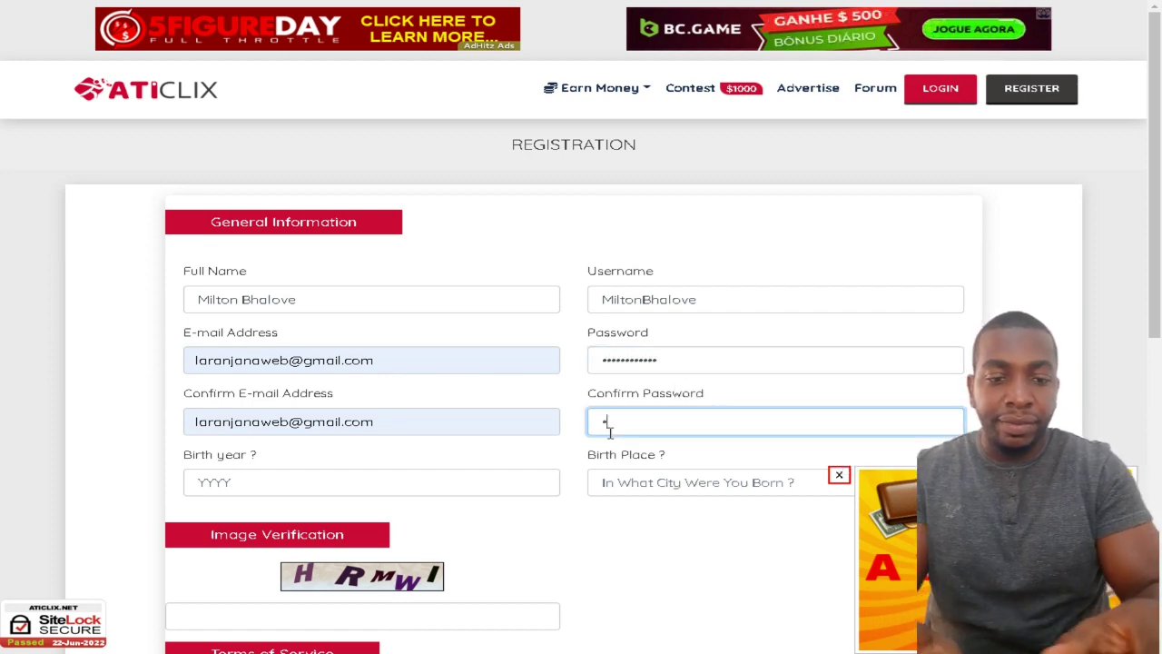
pyautogui.write('••••••••••')
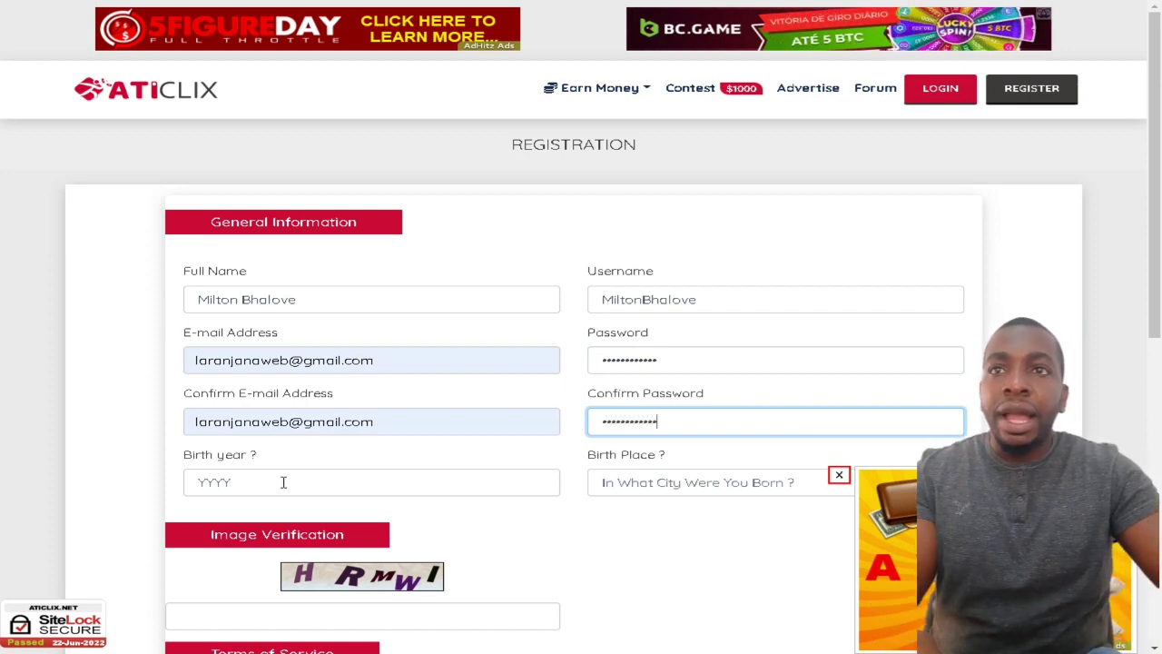
pyautogui.scroll(-1, 240, 466)
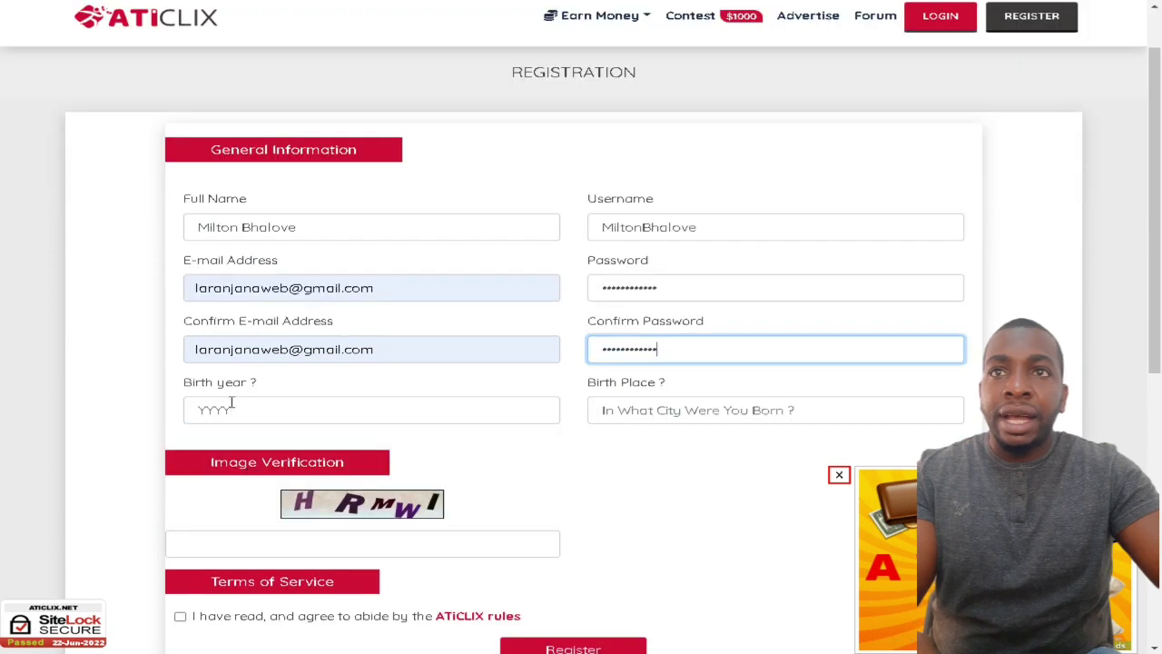
pyautogui.click(234, 411)
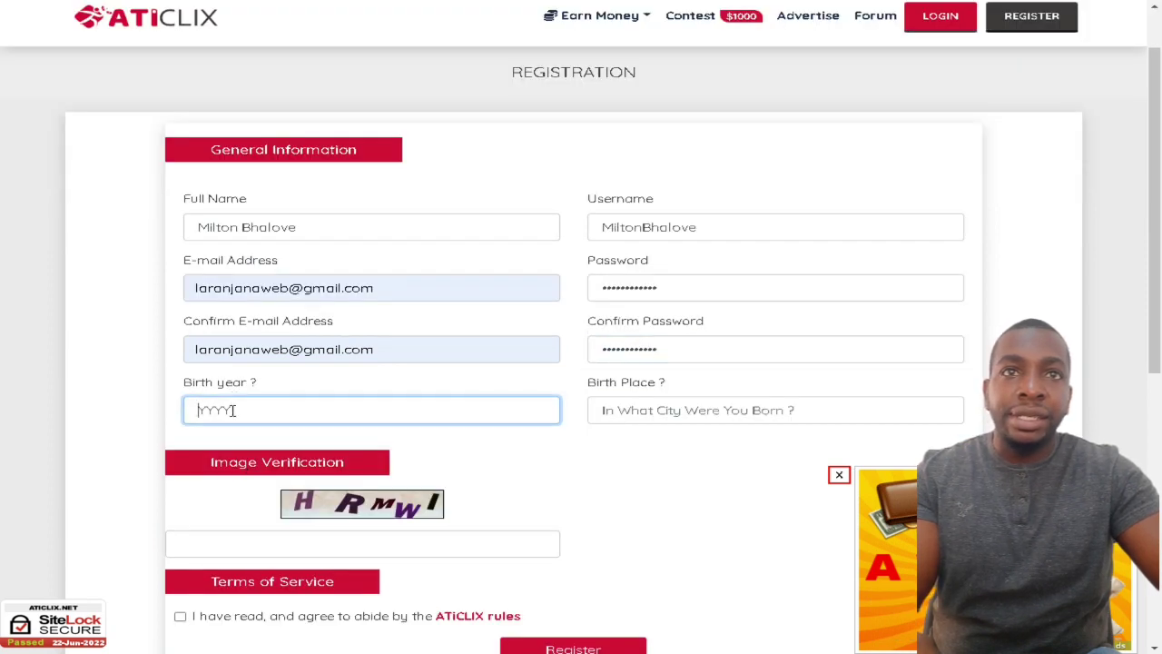
# Step: Translate the page into Portuguese and enter the birth year and birth place
pyautogui.rightClick(581, 483)
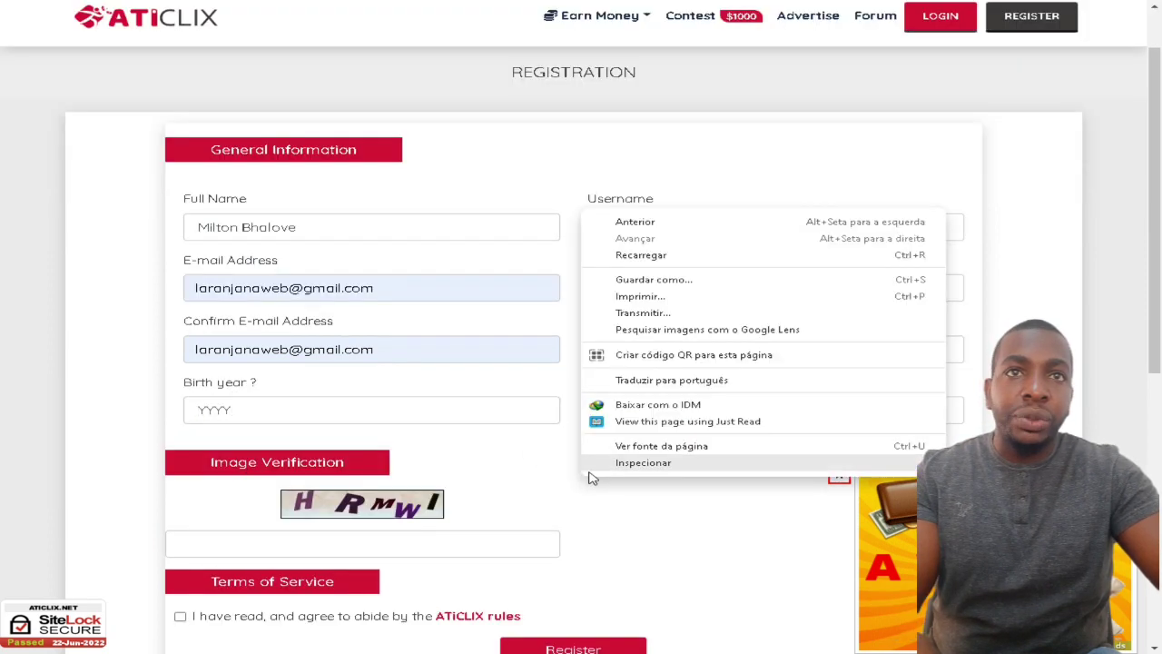
pyautogui.click(649, 382)
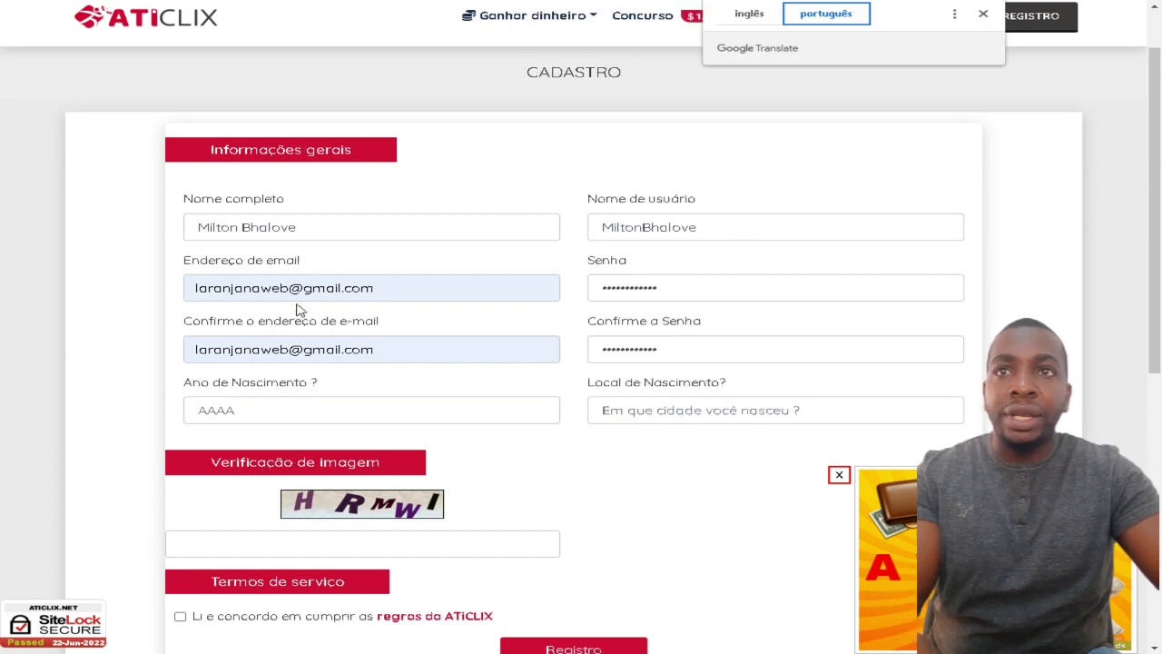
pyautogui.click(242, 410)
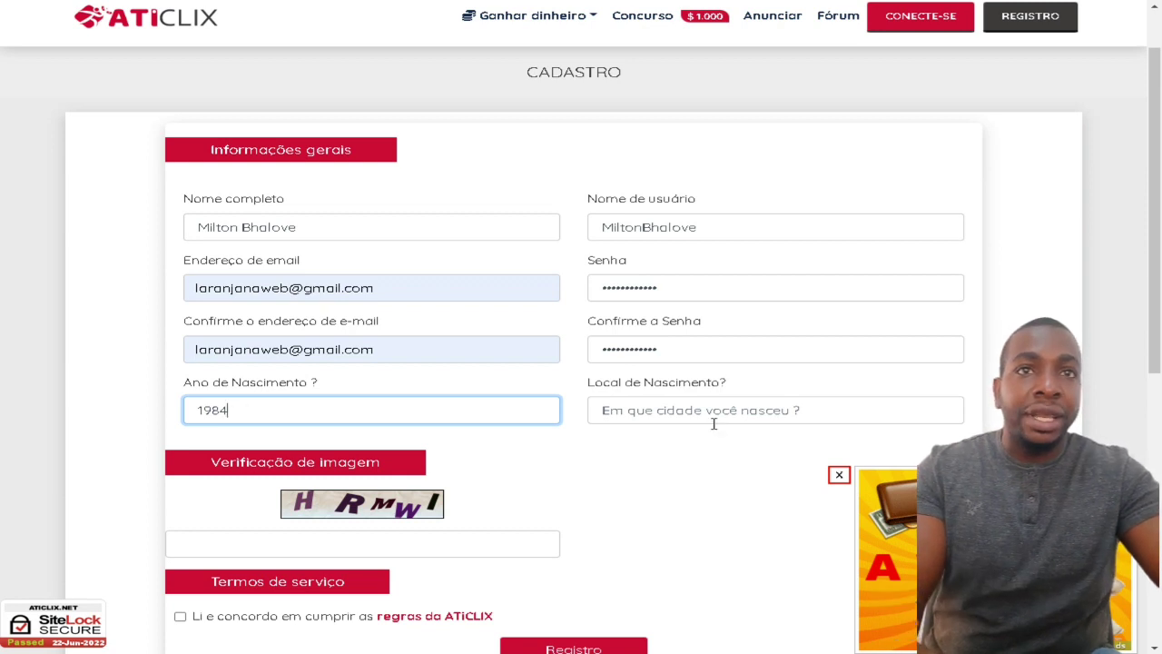
pyautogui.click(660, 415)
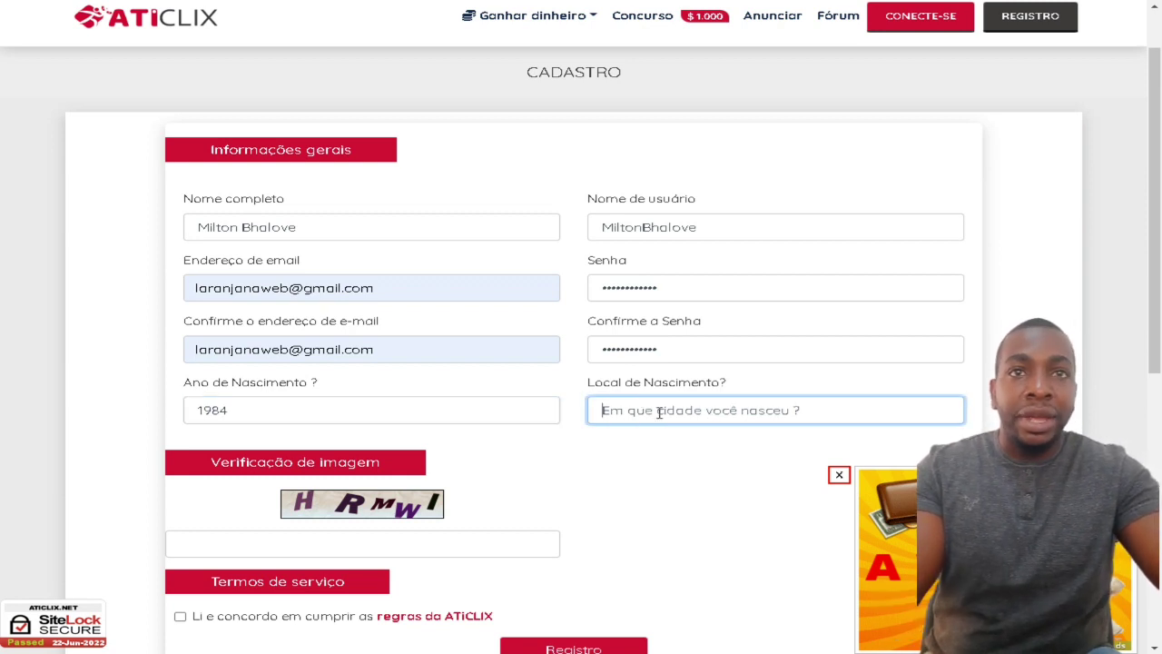
pyautogui.write('Luanda')
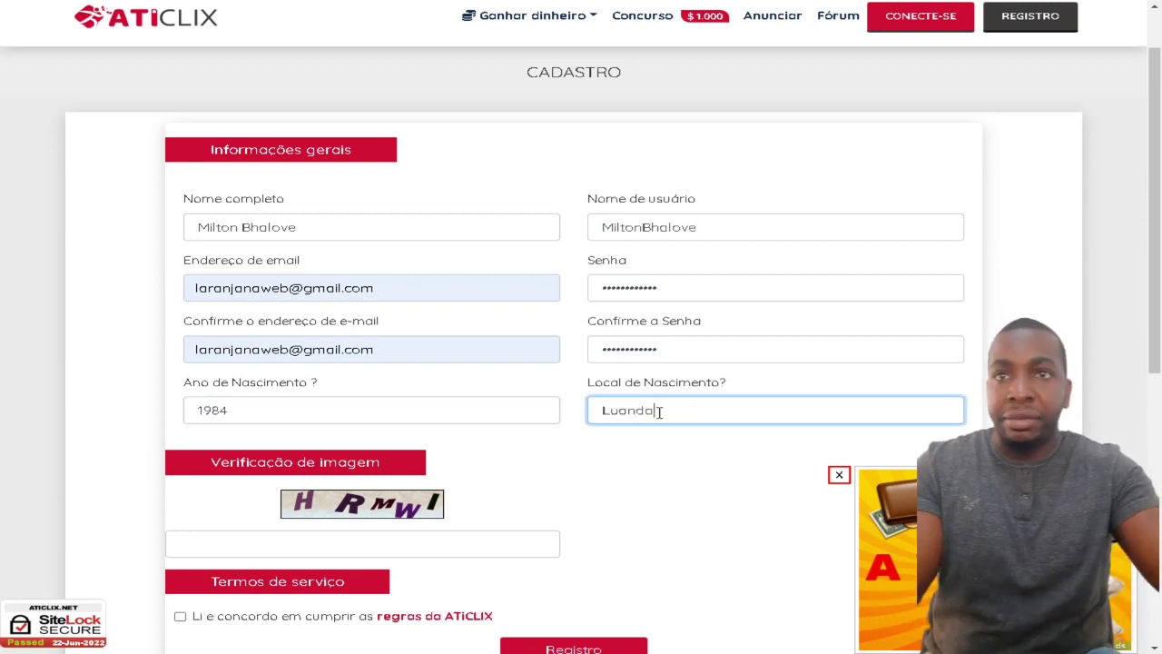
pyautogui.scroll(-1, 466, 494)
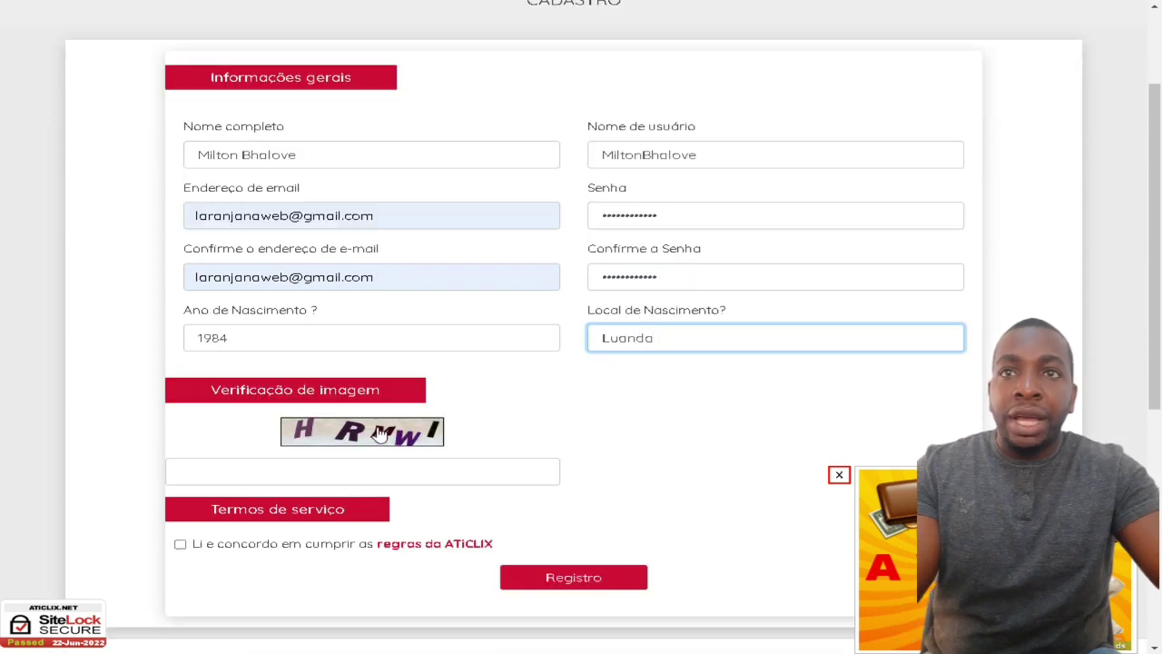
# Step: Enter the image verification code, accept the terms of service and submit
pyautogui.click(301, 469)
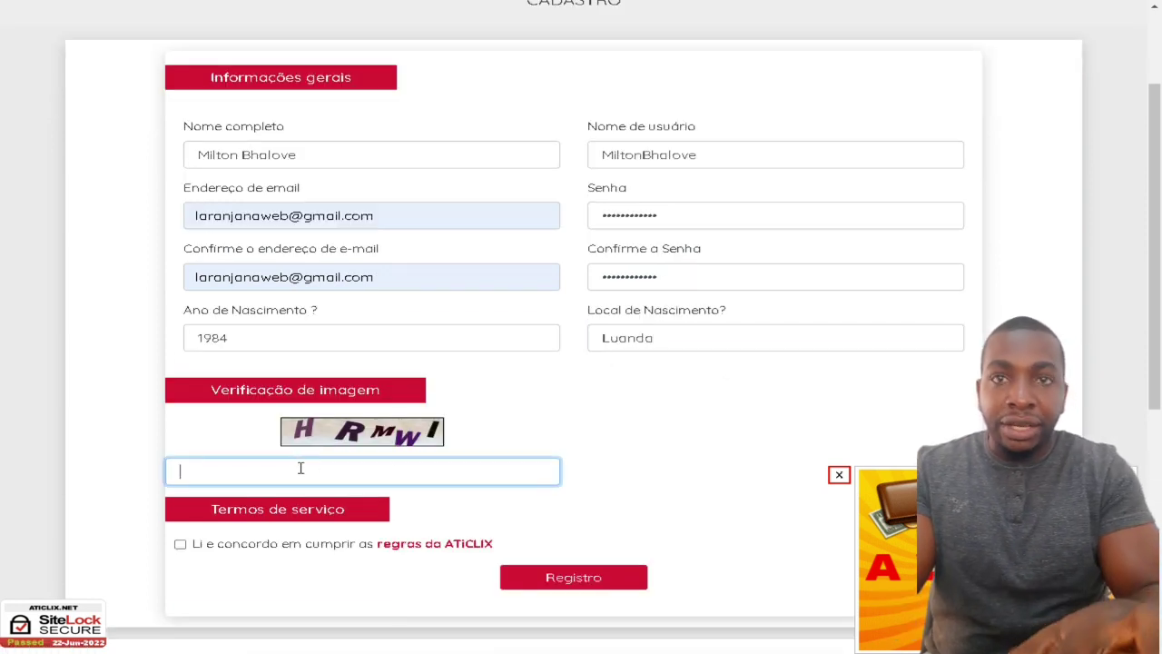
pyautogui.write('HR')
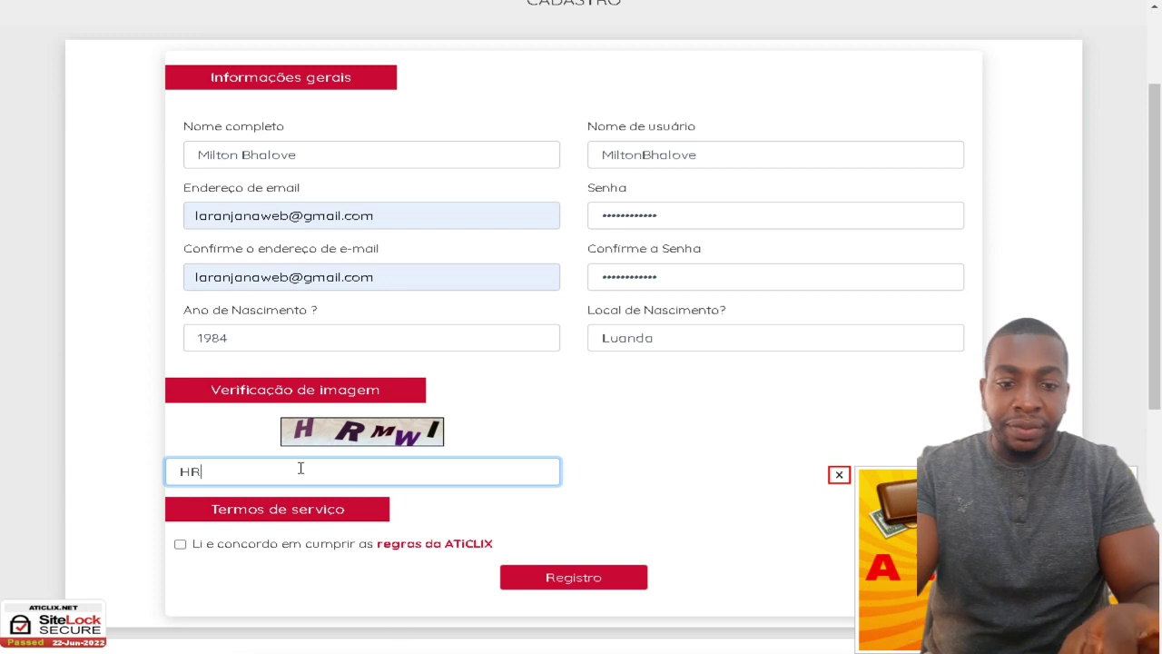
pyautogui.write('MWL')
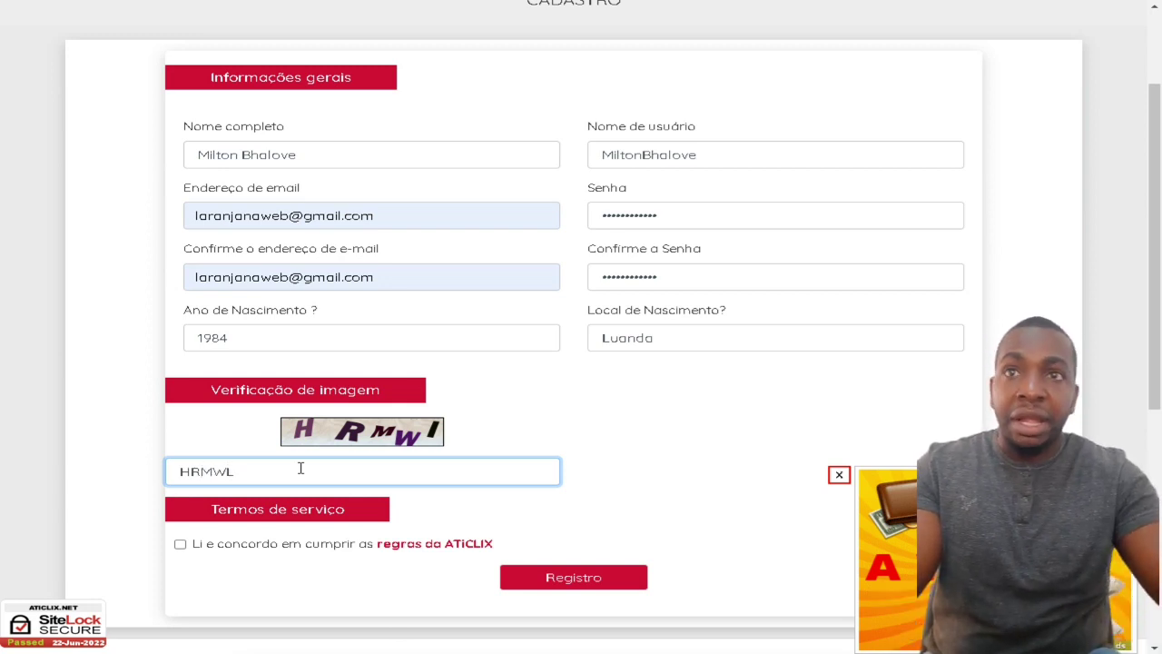
pyautogui.click(180, 545)
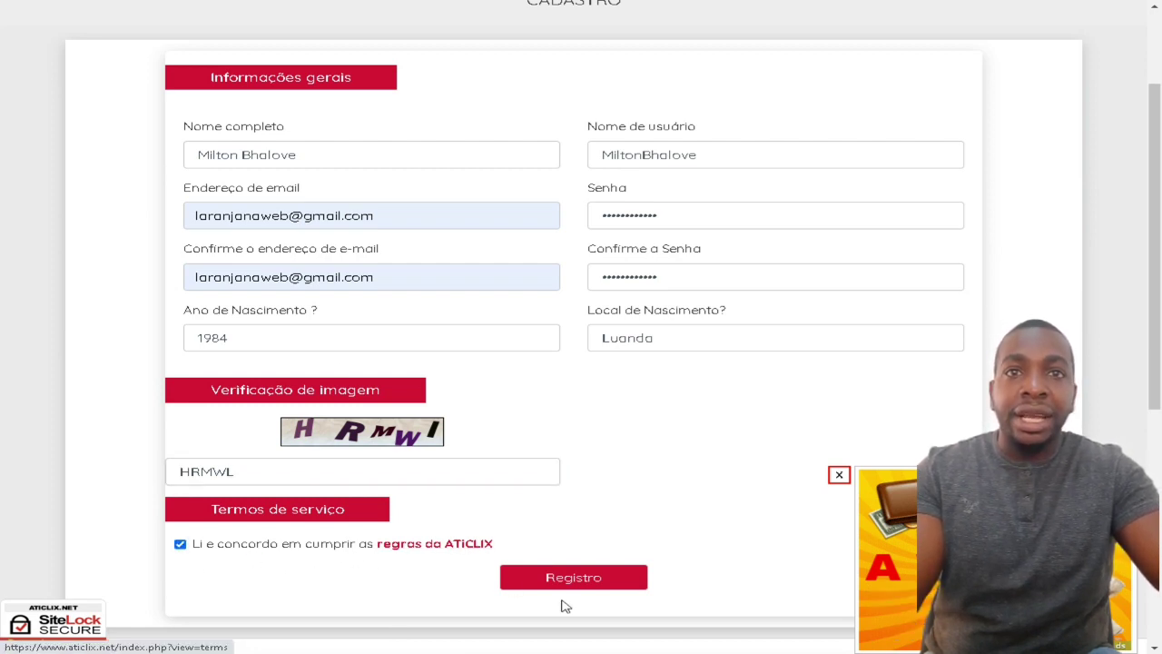
pyautogui.click(588, 583)
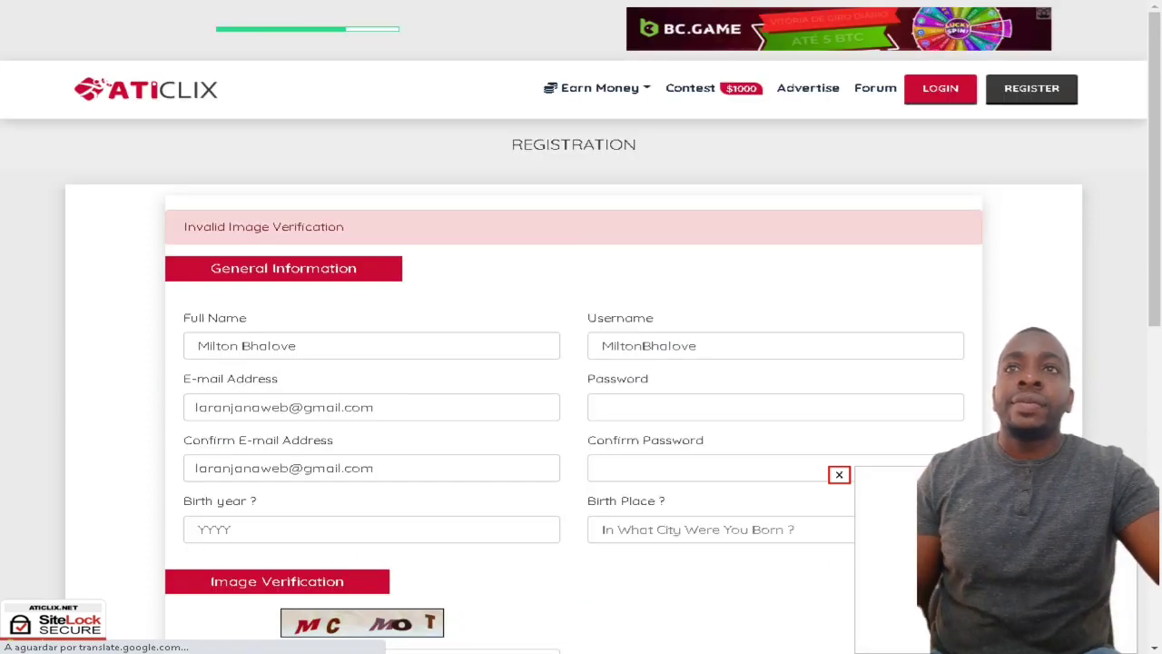
# Step: Refill the birth year as 1984 and birth place as Luanda from autofill
pyautogui.scroll(-1, 350, 438)
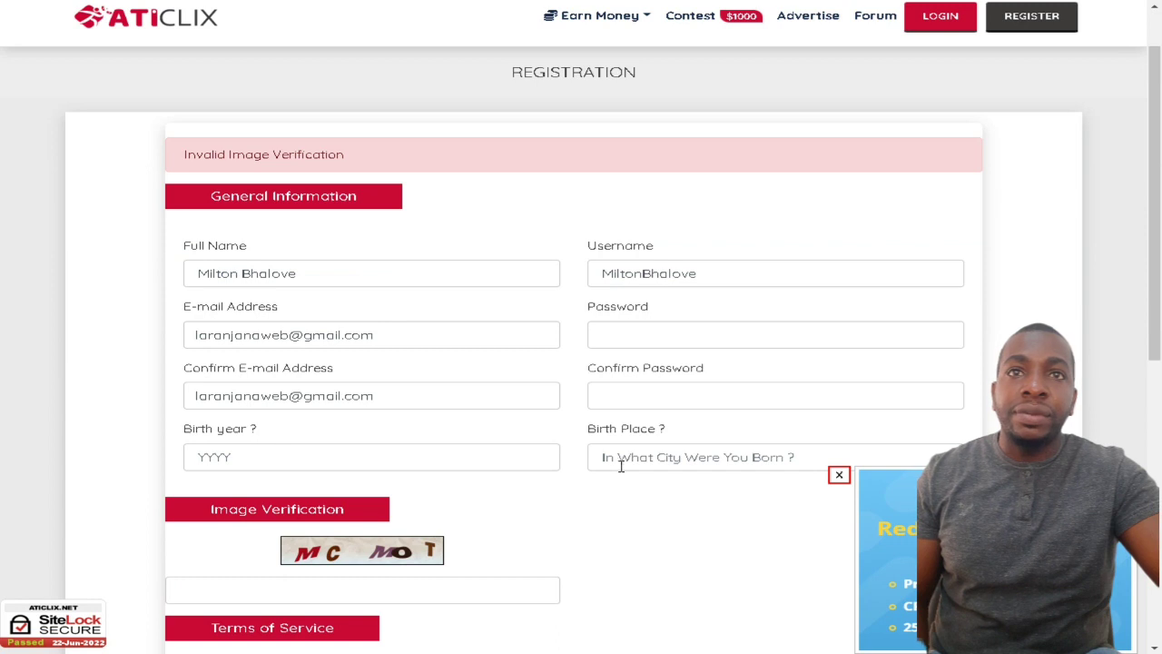
pyautogui.click(371, 580)
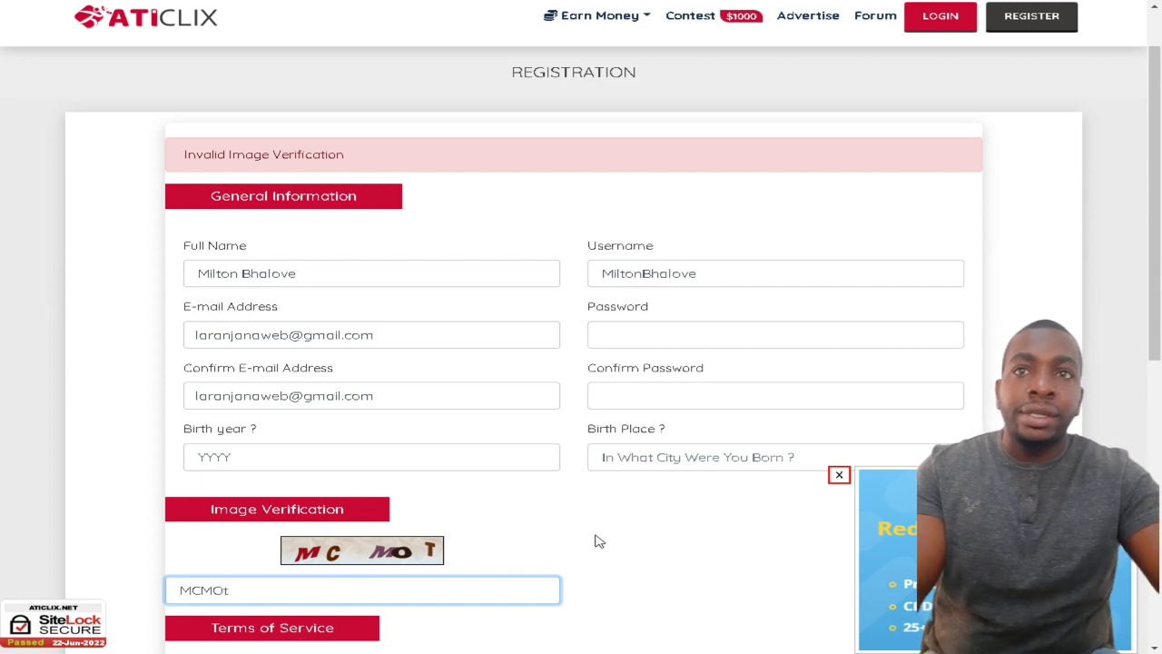
pyautogui.click(387, 457)
pyautogui.click(306, 493)
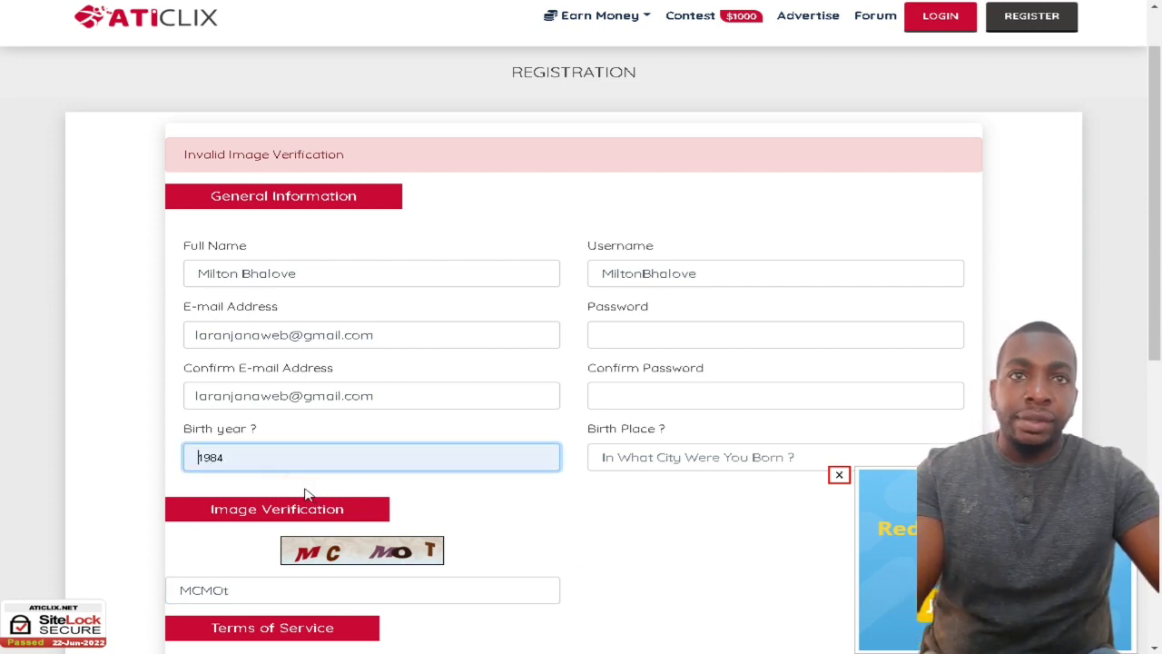
pyautogui.click(732, 493)
# Step: Re-enter the password and its confirmation, then accept the terms of service again
pyautogui.click(668, 331)
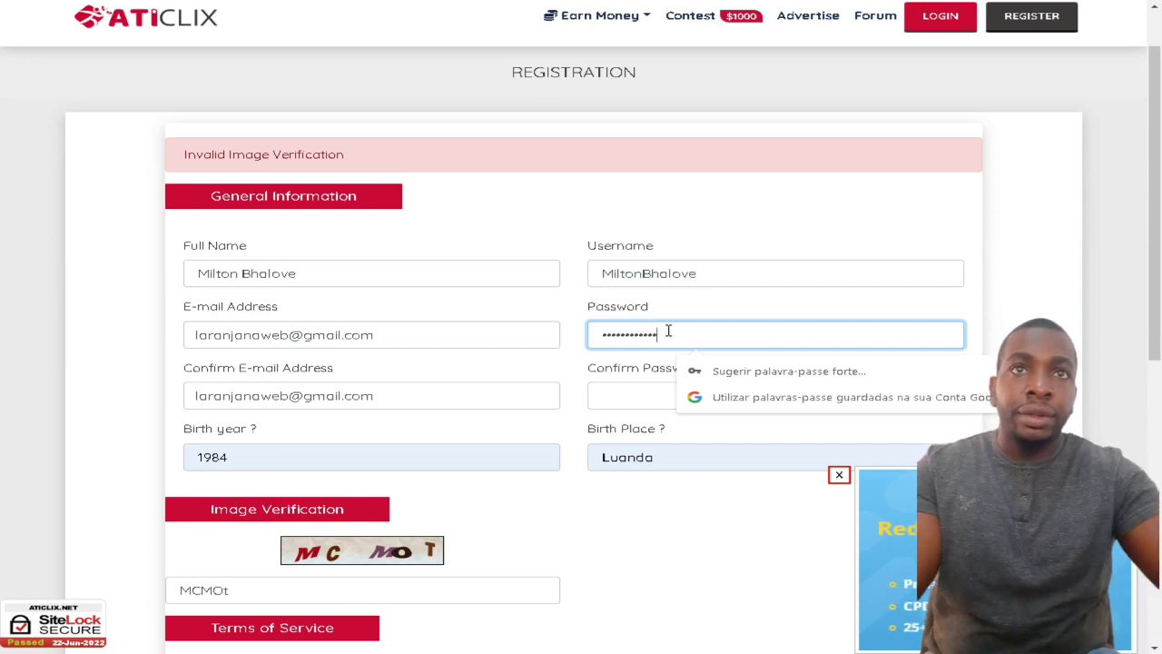
pyautogui.click(639, 399)
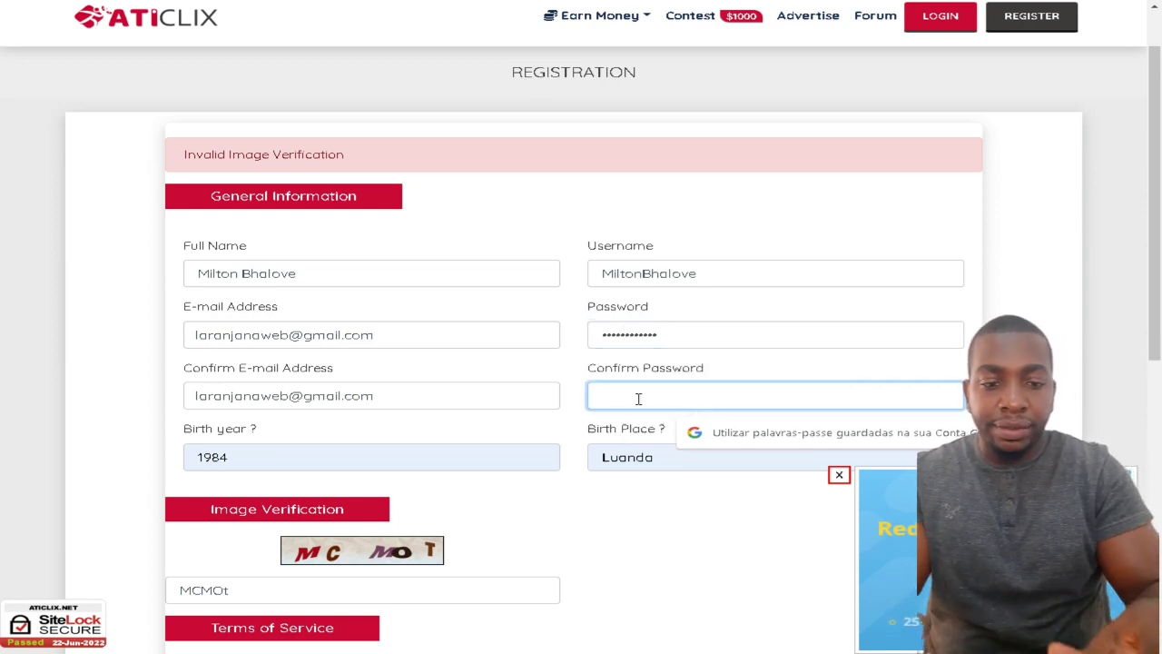
pyautogui.write('••')
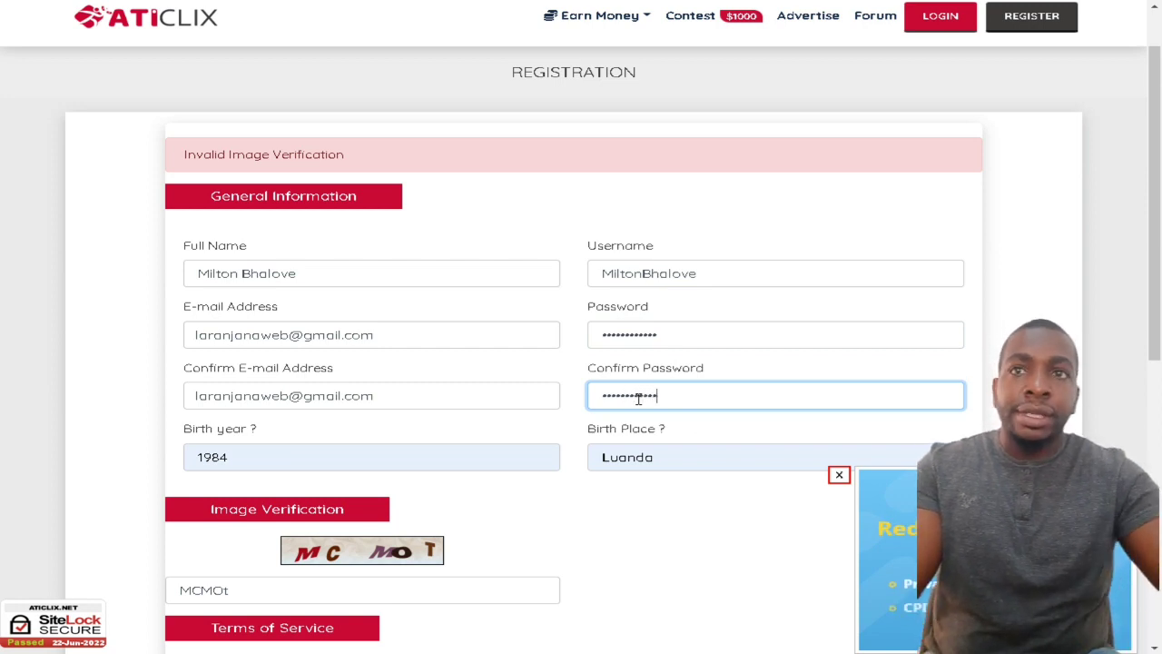
pyautogui.scroll(-1, 634, 400)
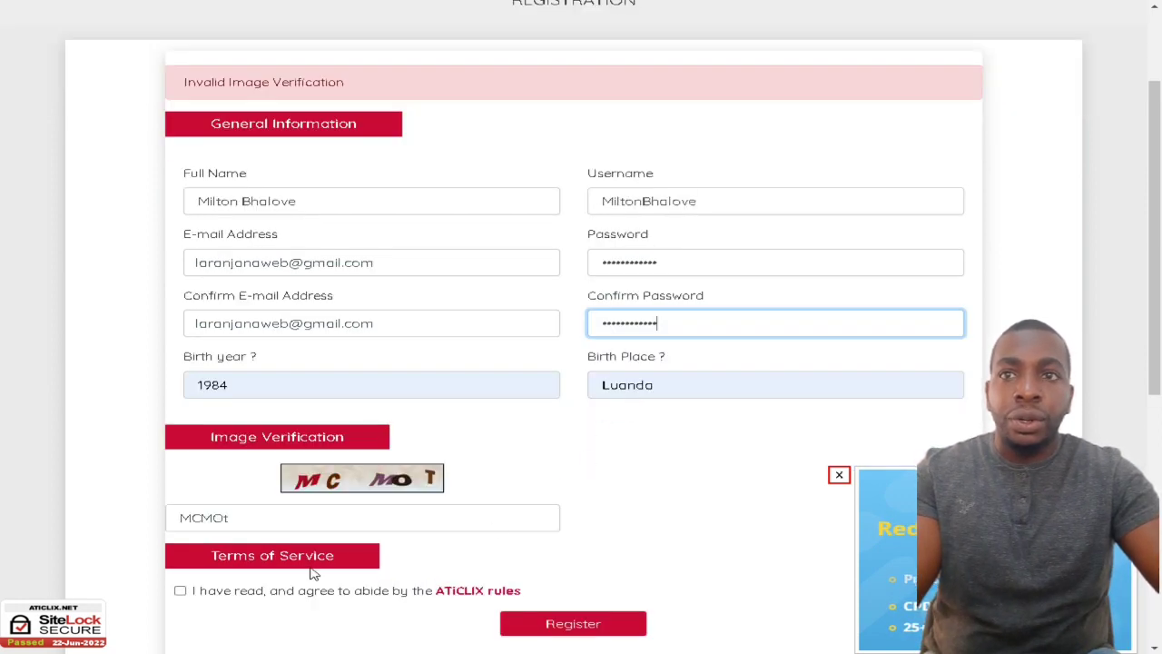
pyautogui.click(180, 591)
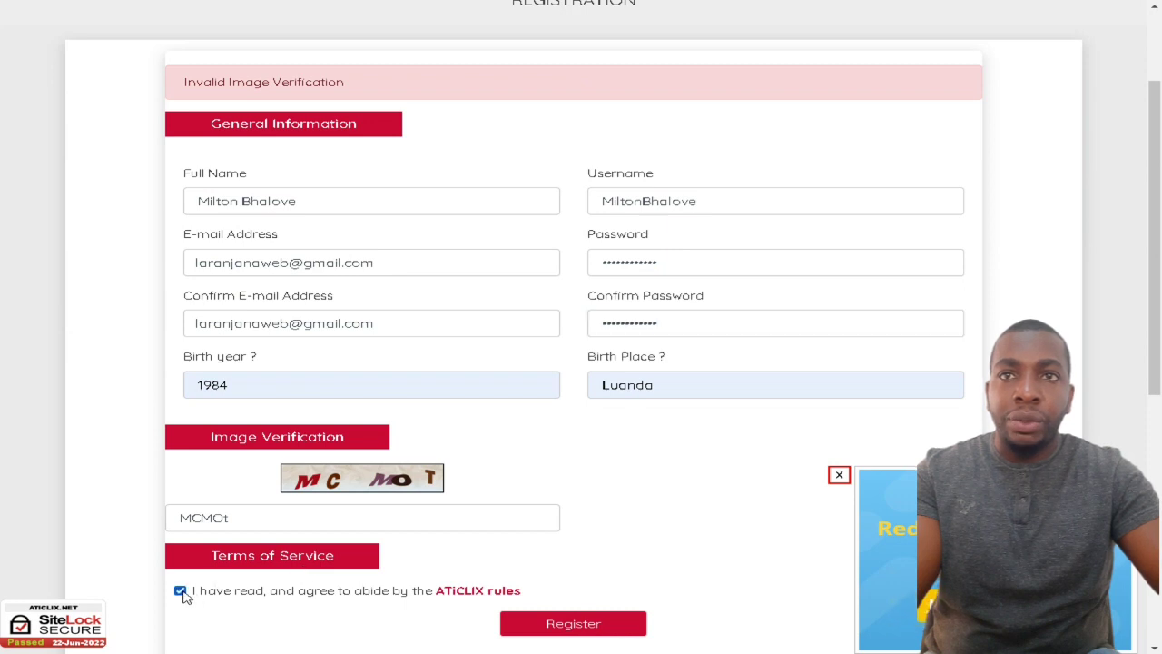
pyautogui.scroll(-1, 184, 596)
# Step: Submit the registration and decline the browser's offer to save the password
pyautogui.click(582, 559)
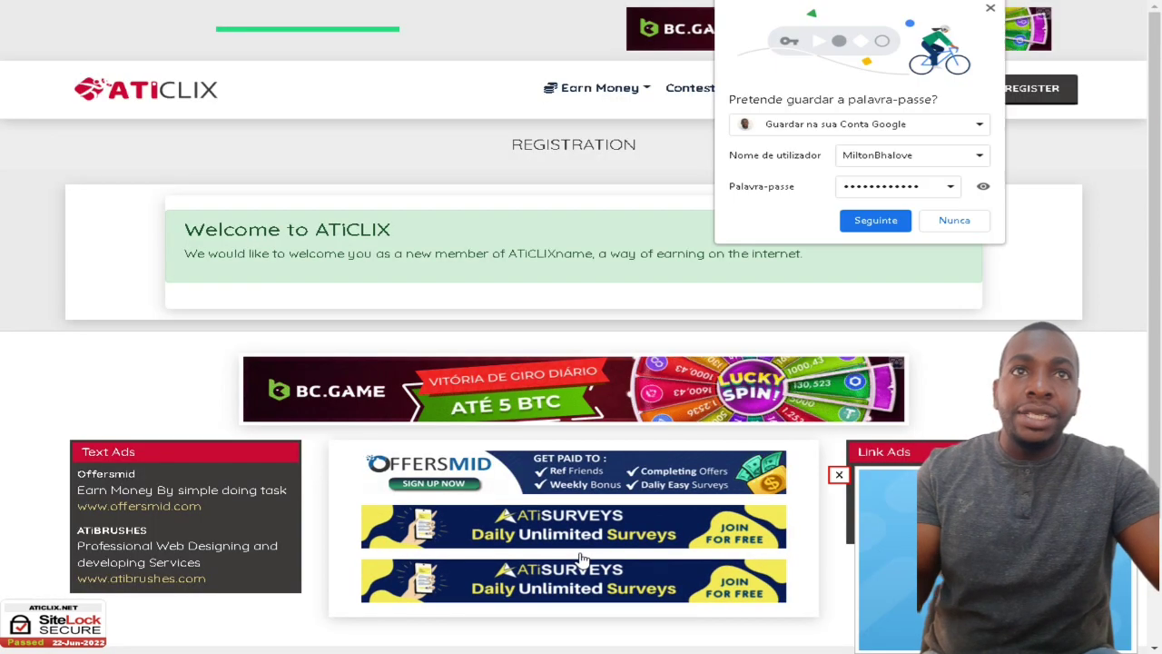
pyautogui.click(949, 223)
pyautogui.rightClick(896, 244)
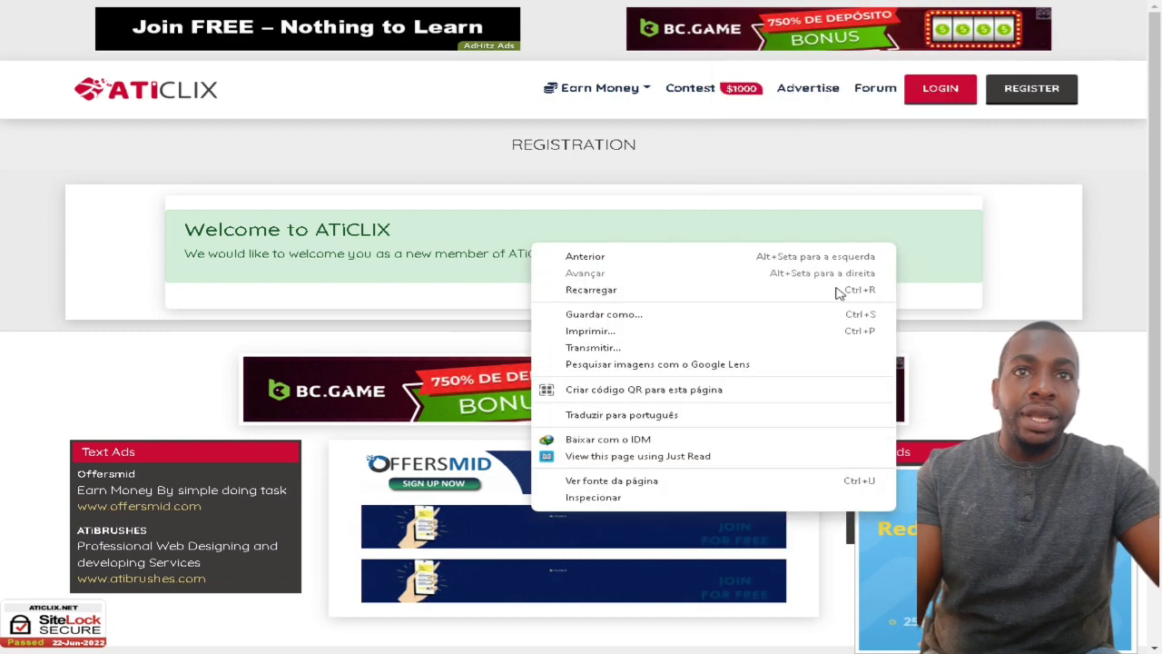
# Step: Translate the welcome message into Portuguese, select its text, then go to Members Login
pyautogui.click(666, 416)
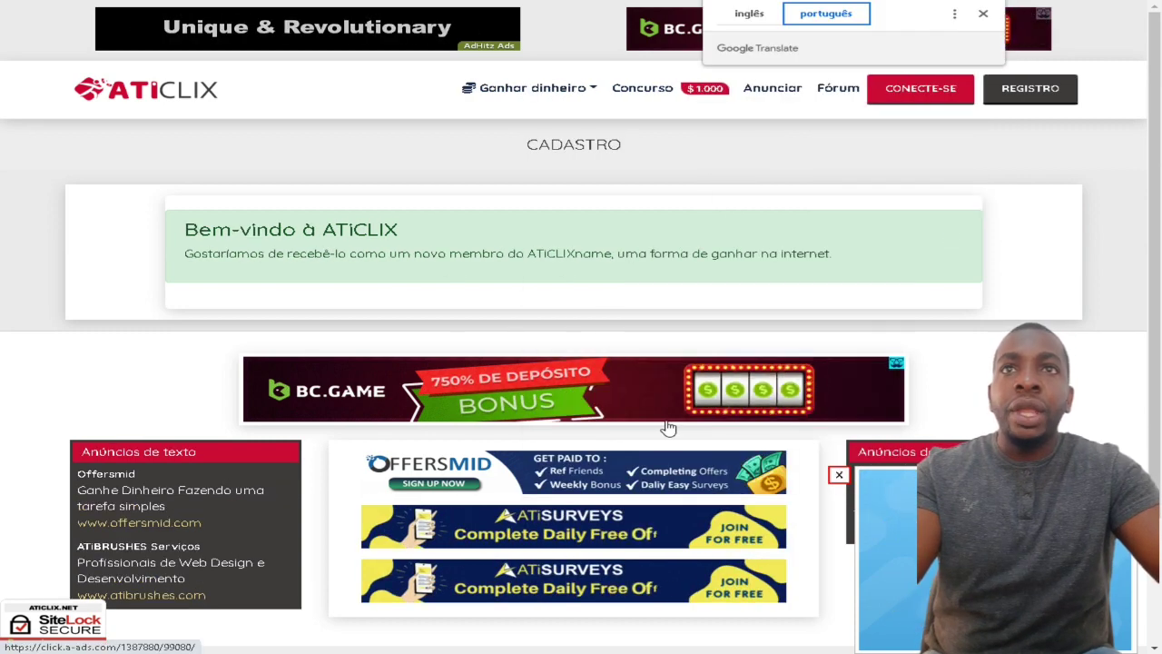
pyautogui.moveTo(411, 255); pyautogui.dragTo(878, 274)
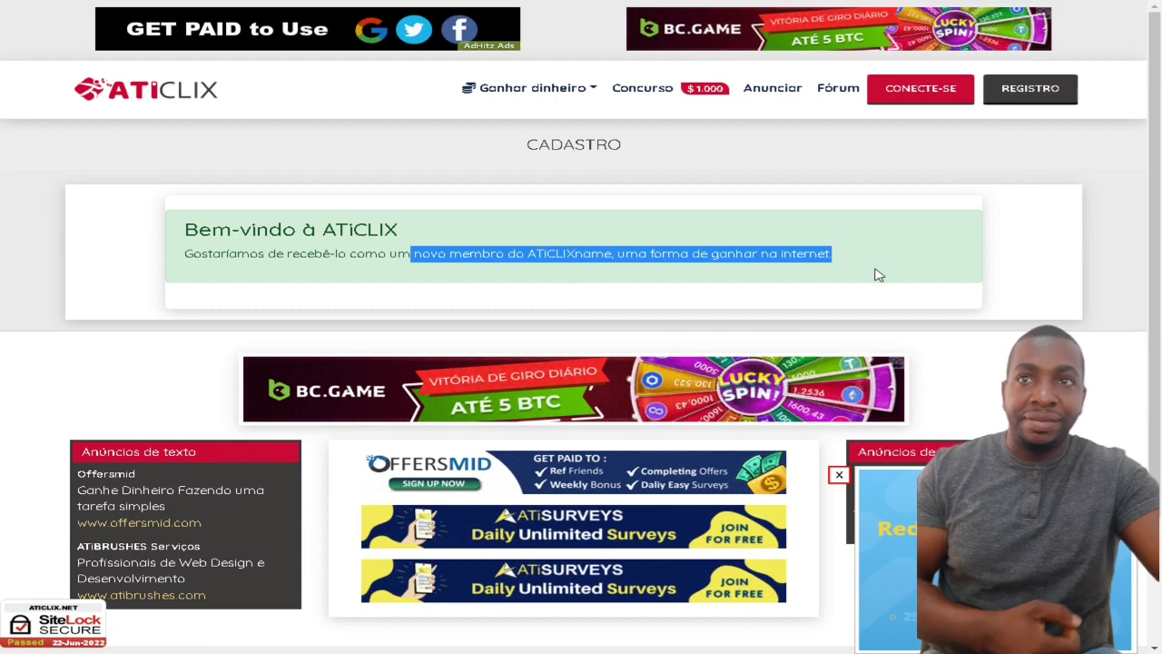
pyautogui.scroll(-3, 877, 273)
pyautogui.scroll(3, 844, 309)
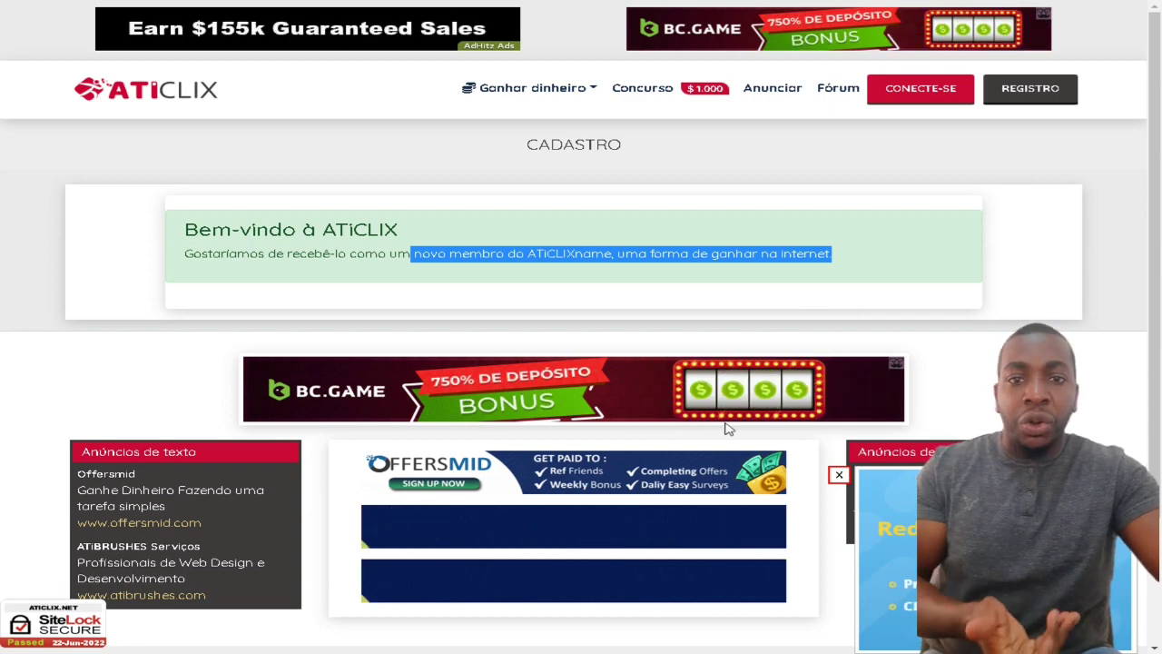
pyautogui.click(920, 90)
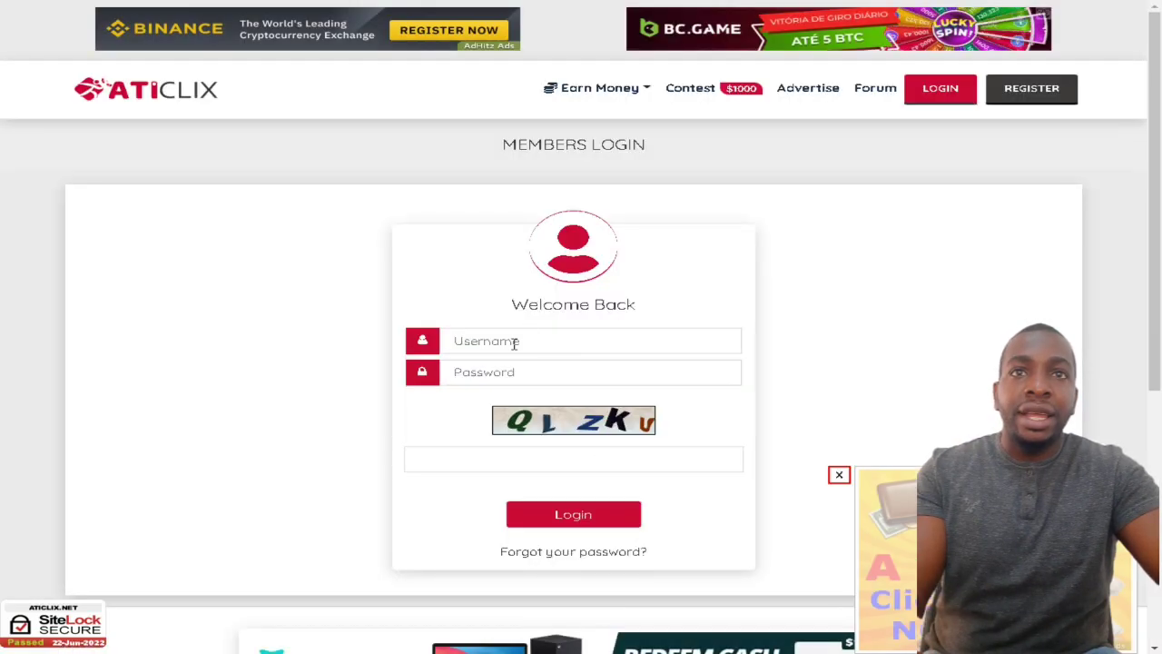
# Step: Log in with the new account's saved username, retyped password and the image code
pyautogui.click(514, 343)
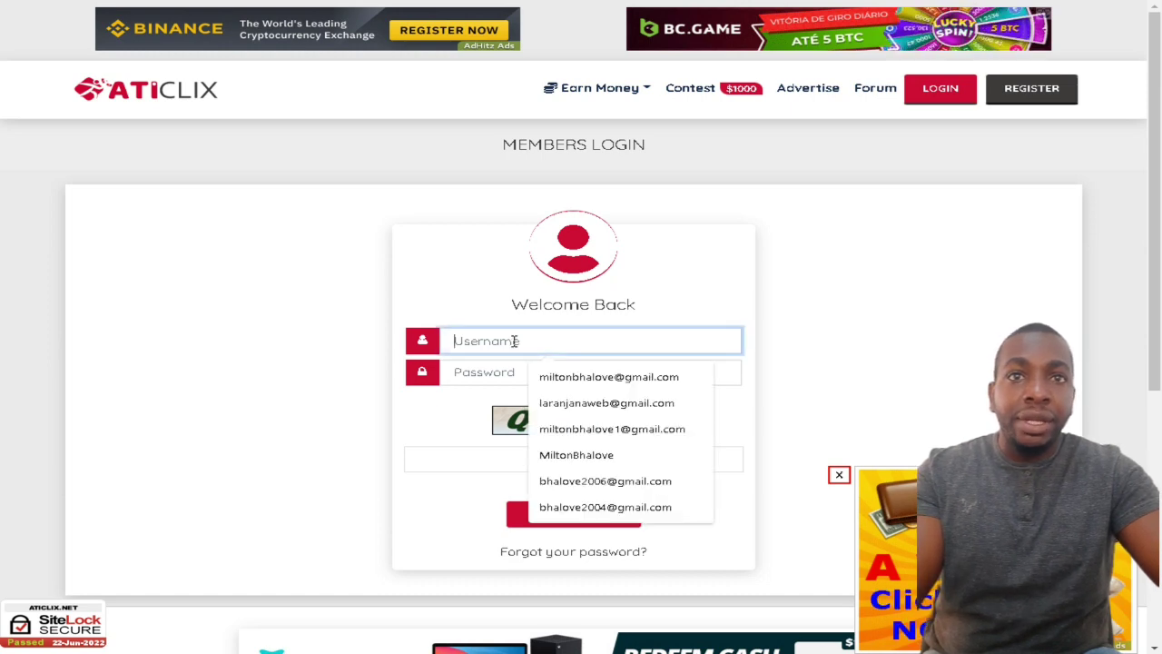
pyautogui.click(618, 455)
pyautogui.click(500, 376)
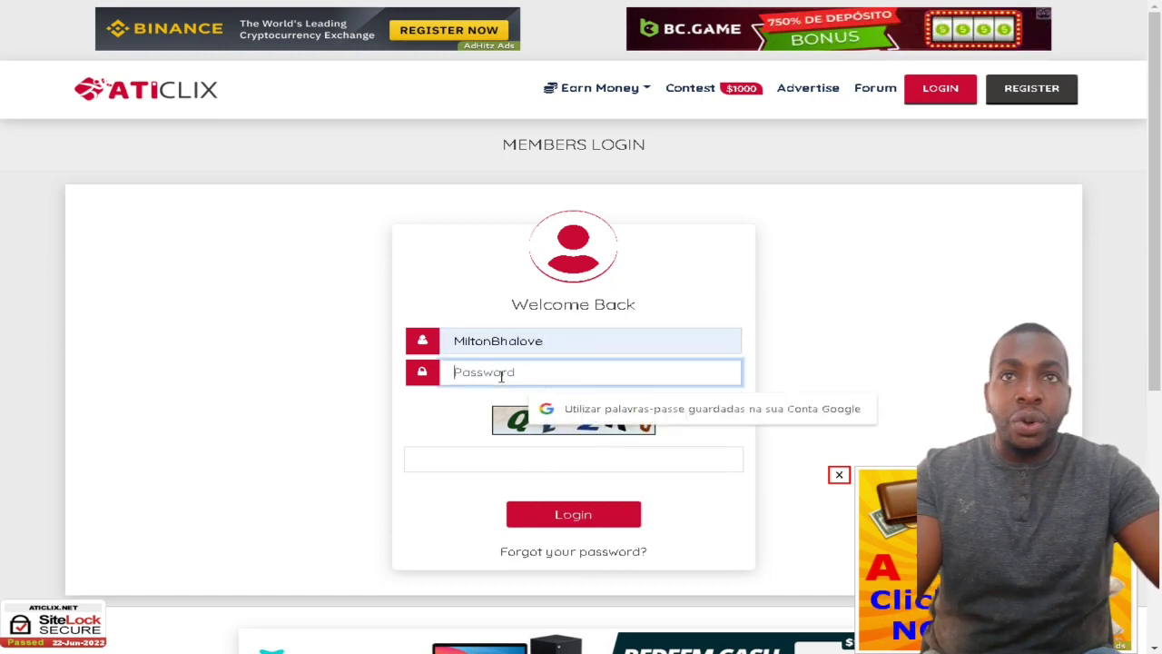
pyautogui.write('**')
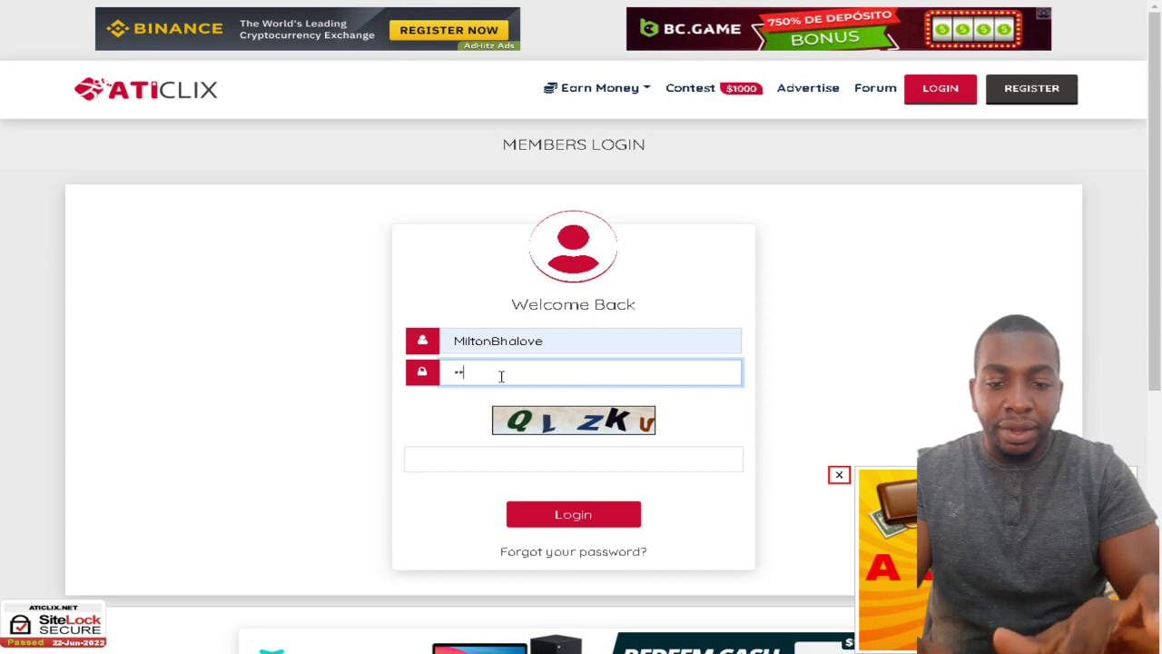
pyautogui.write('**')
pyautogui.press('BackSpace')
pyautogui.press('BackSpace')
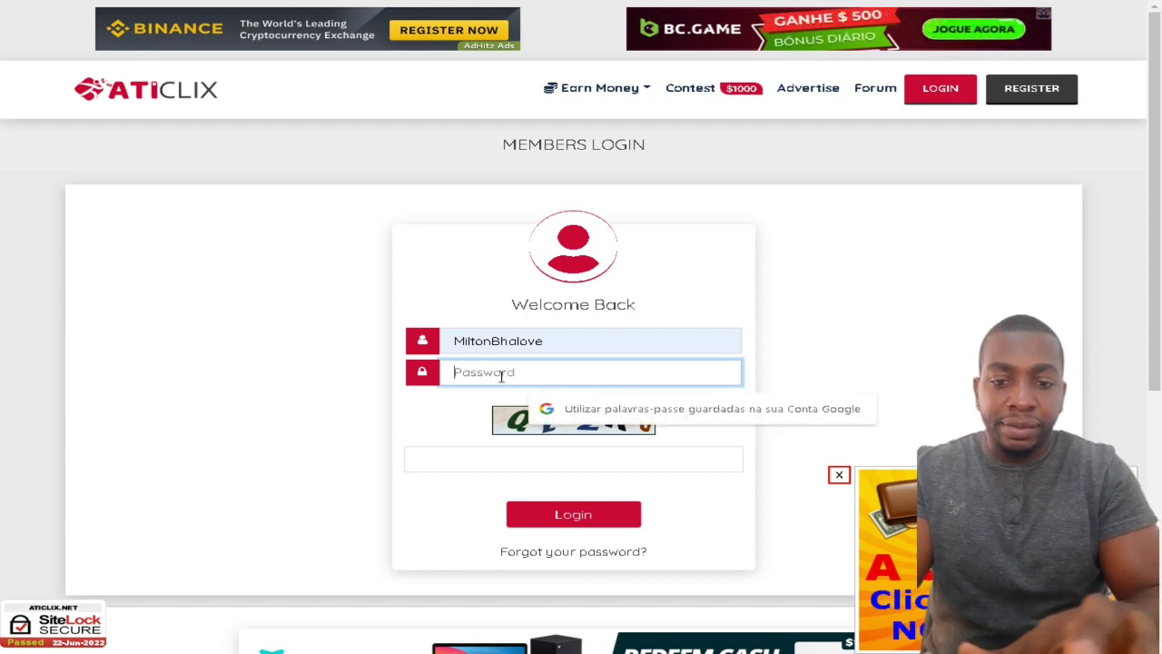
pyautogui.write('**')
pyautogui.press('BackSpace')
pyautogui.press('BackSpace')
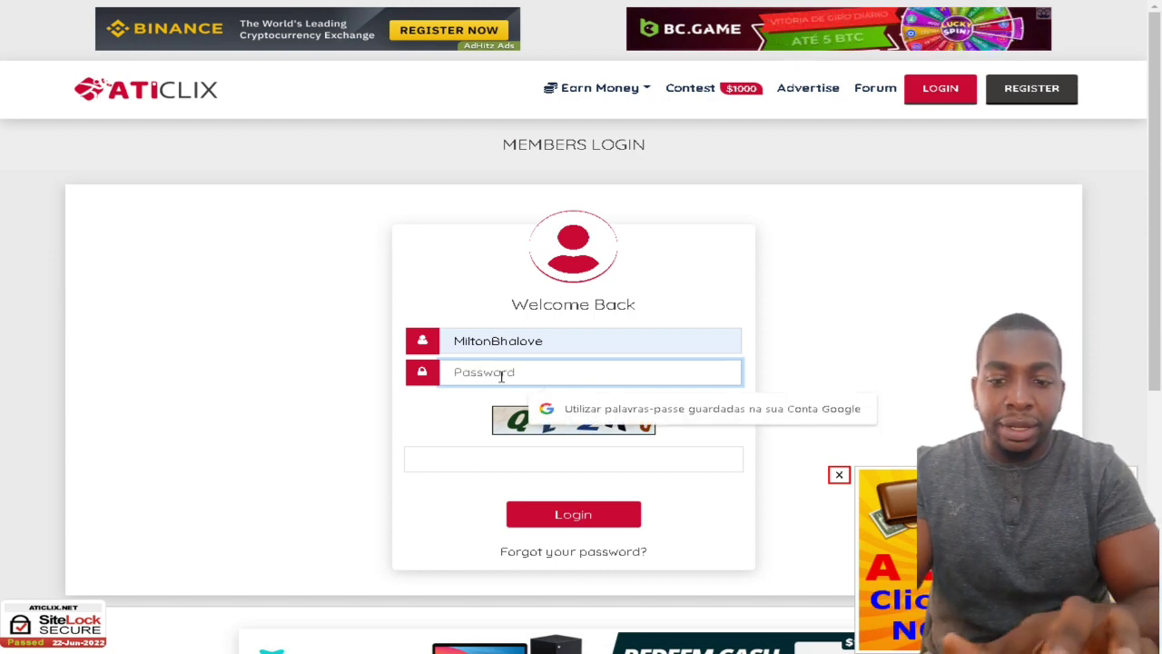
pyautogui.write('*****')
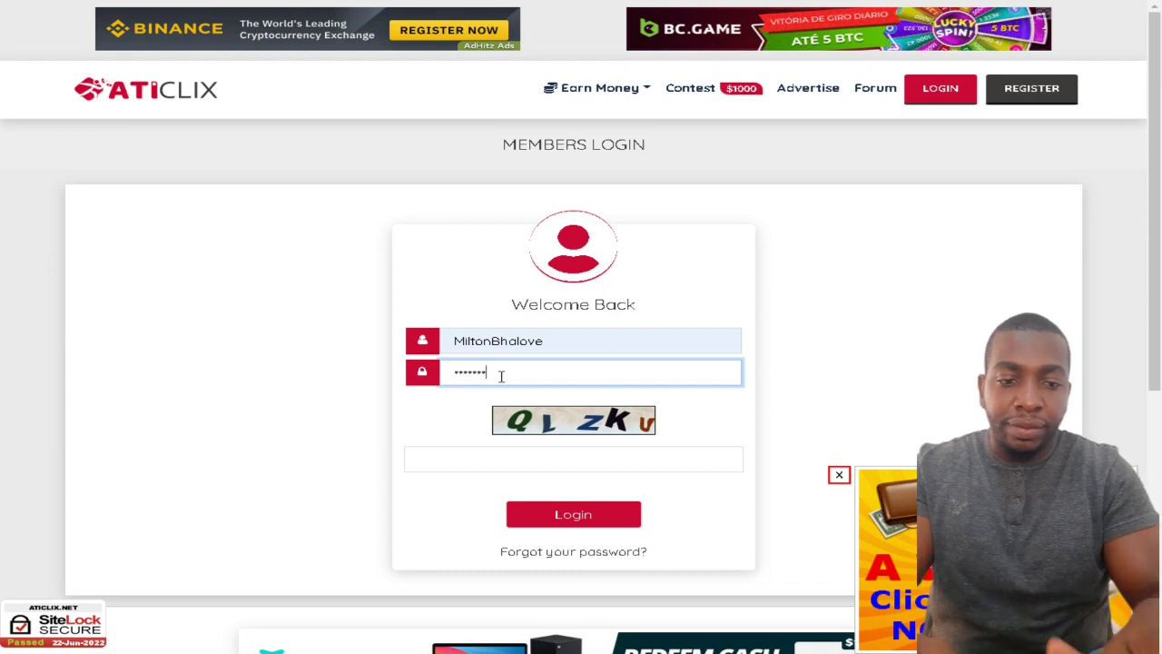
pyautogui.write('******')
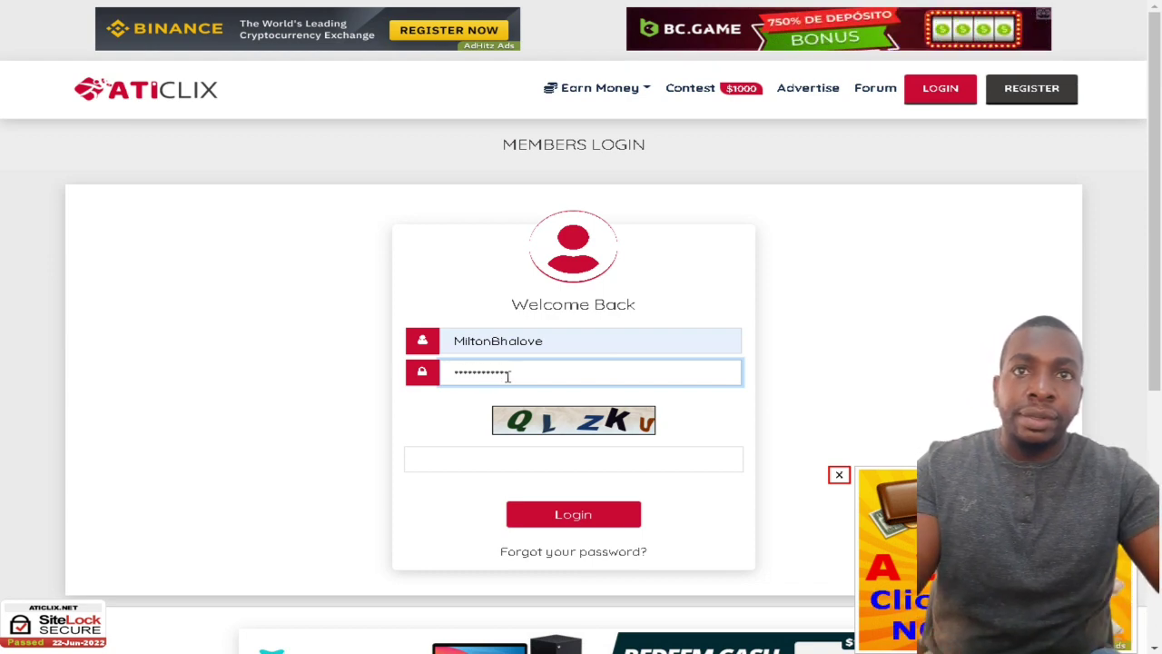
pyautogui.click(477, 456)
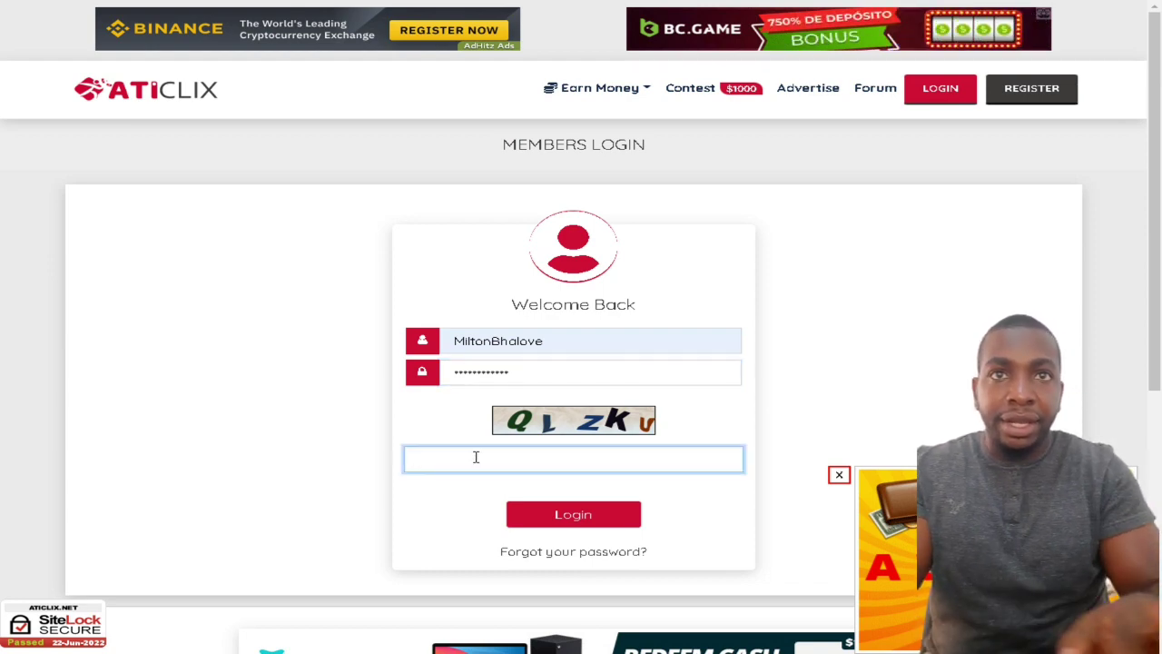
pyautogui.write('QLZKU')
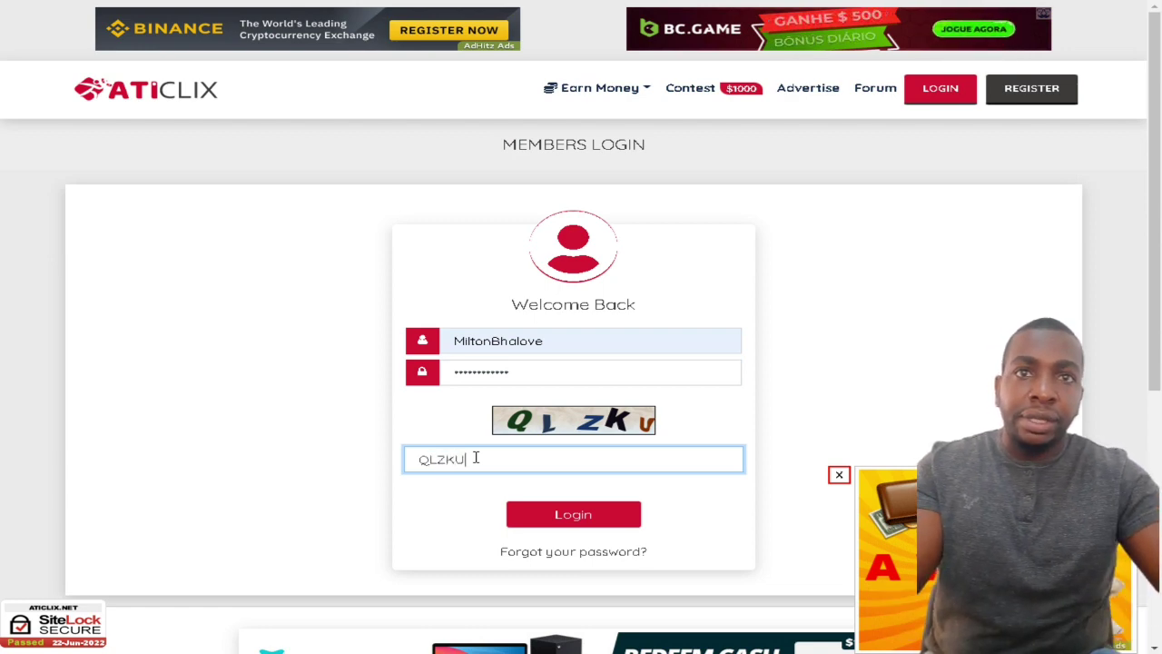
pyautogui.click(586, 523)
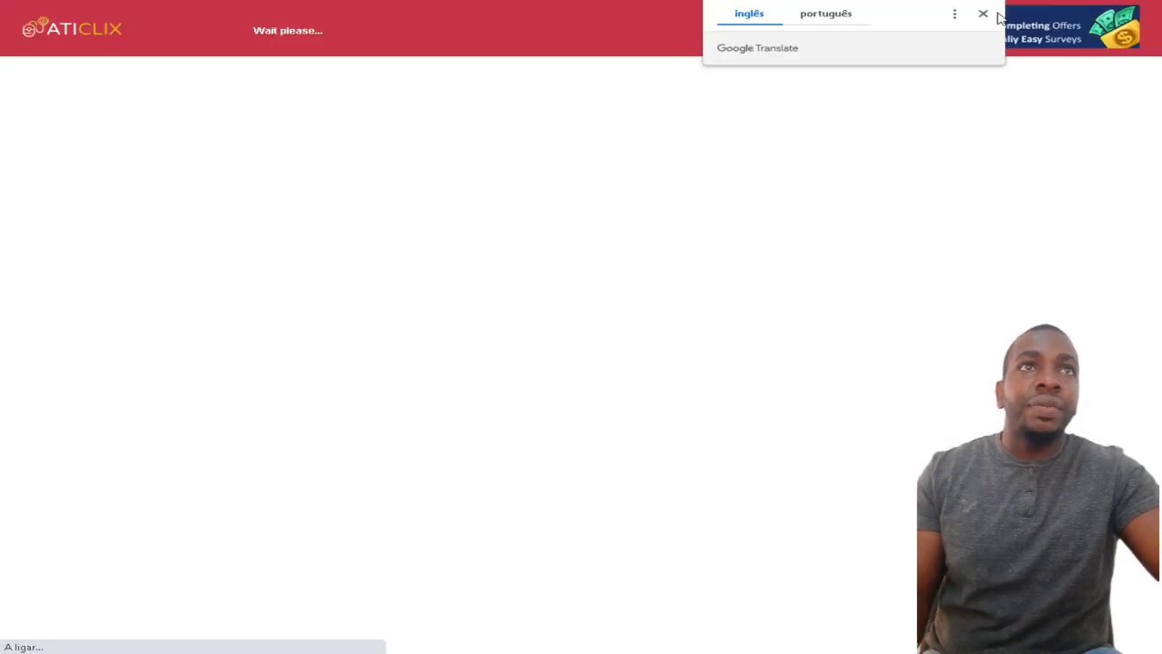
# Step: Dismiss the translate prompt, scroll the ATiSurveys sponsor page, then return to the account page
pyautogui.click(985, 15)
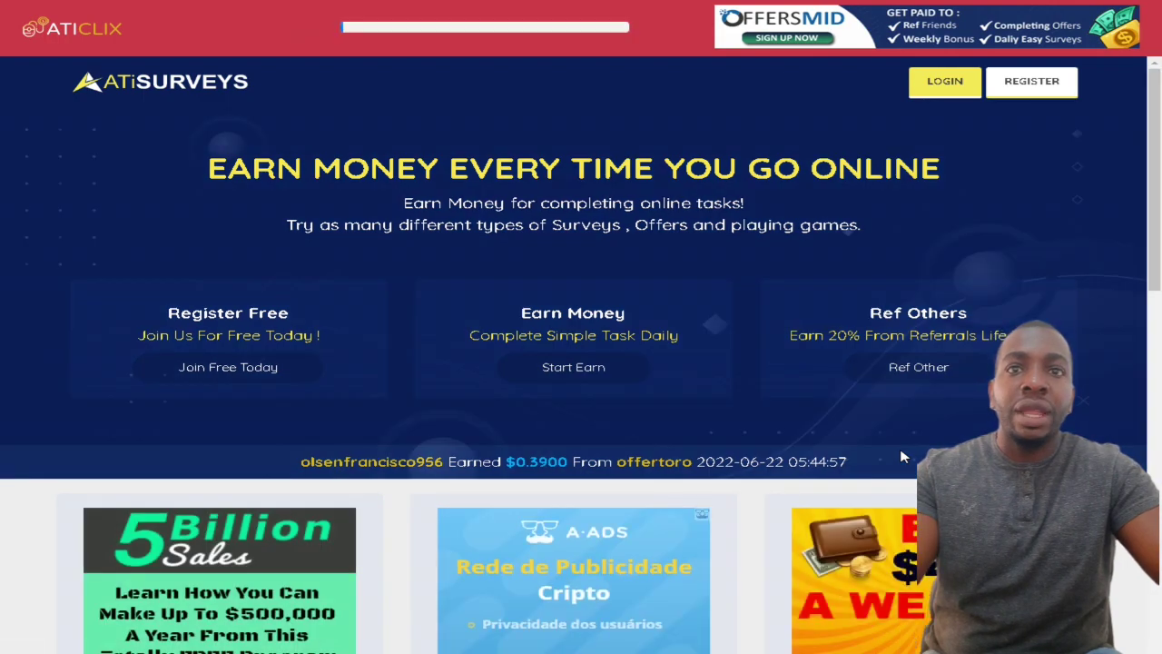
pyautogui.scroll(-4, 901, 457)
pyautogui.scroll(4, 901, 457)
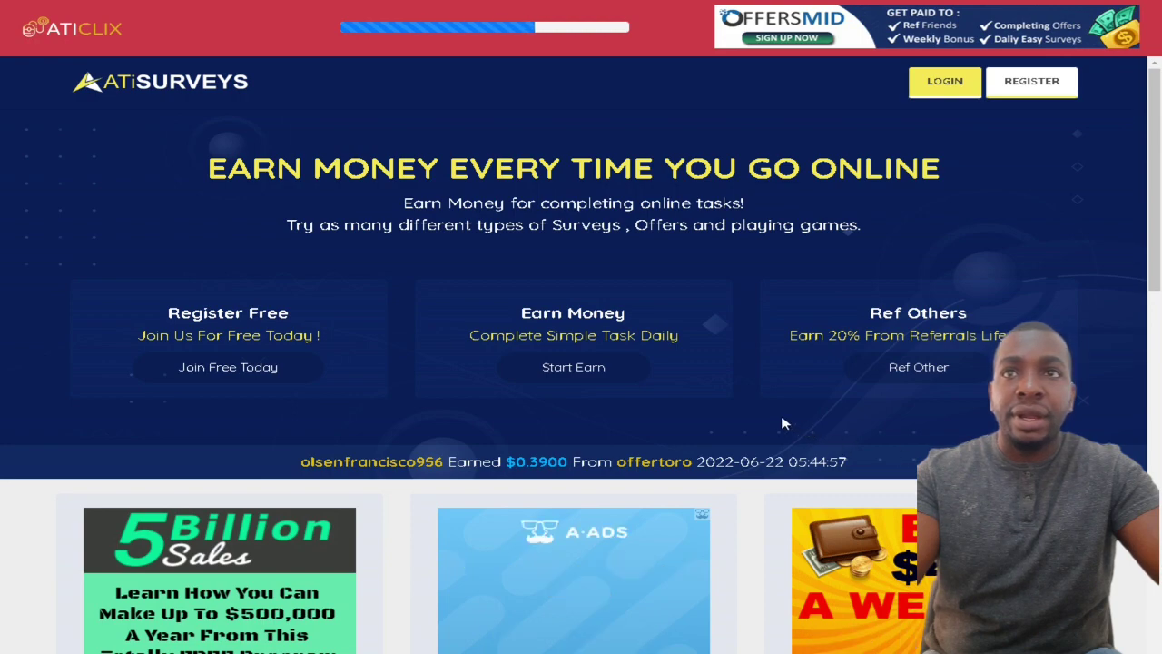
pyautogui.scroll(-8, 785, 423)
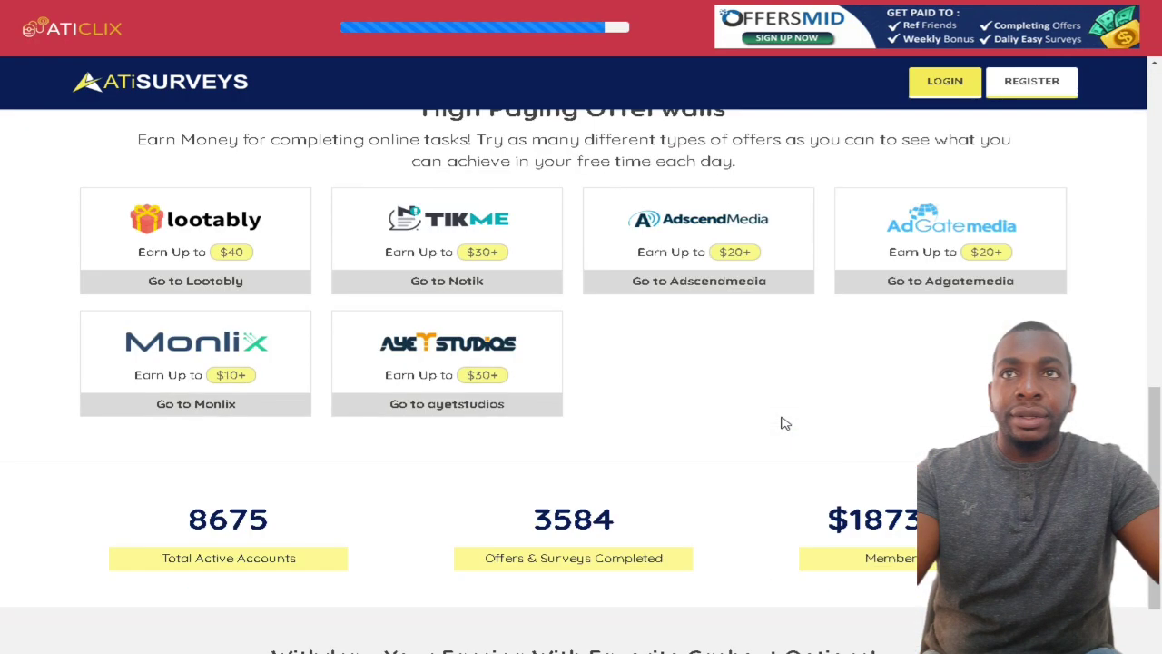
pyautogui.scroll(8, 786, 423)
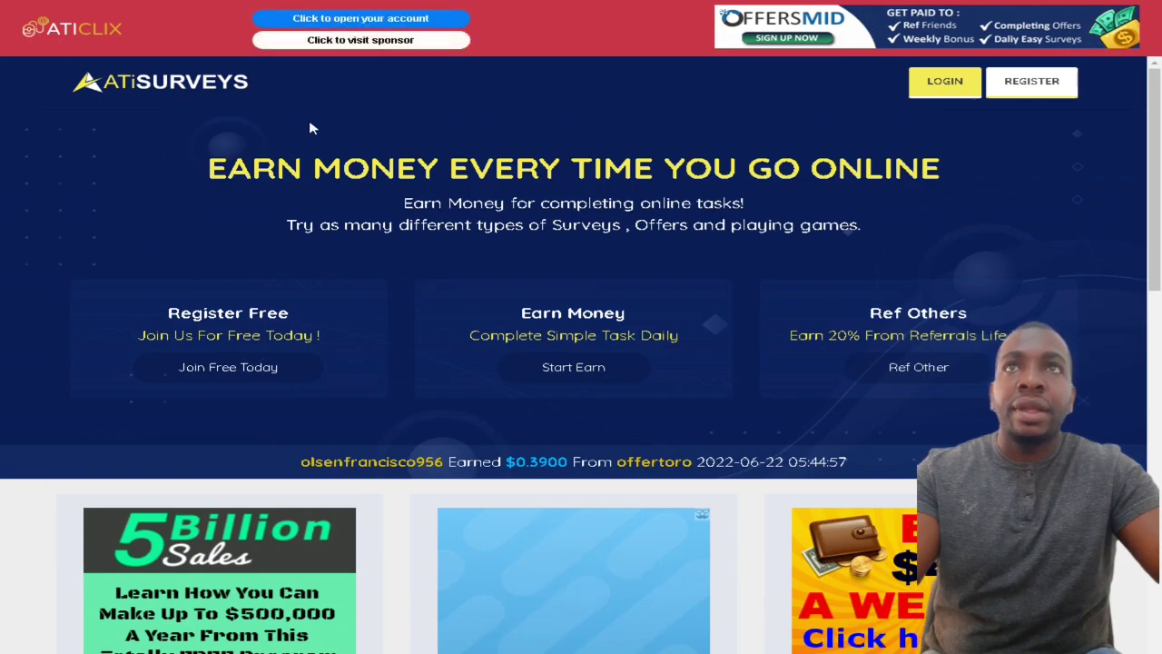
pyautogui.click(380, 20)
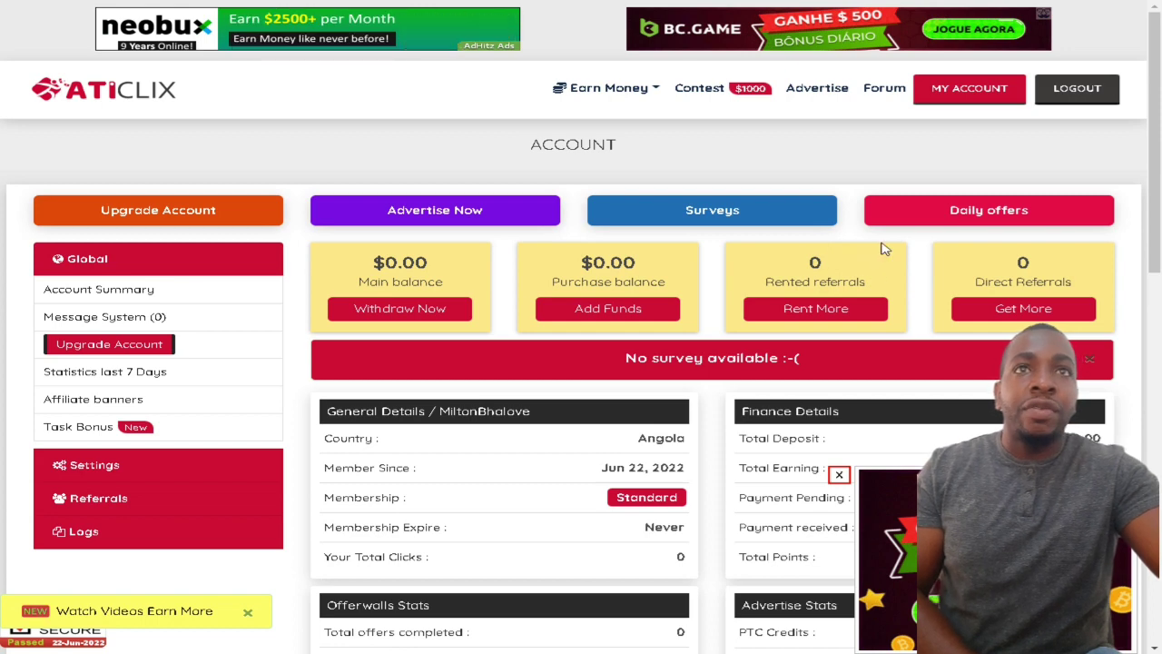
# Step: Translate the account dashboard into Portuguese and open the Ganhar dinheiro menu
pyautogui.rightClick(796, 148)
pyautogui.click(510, 316)
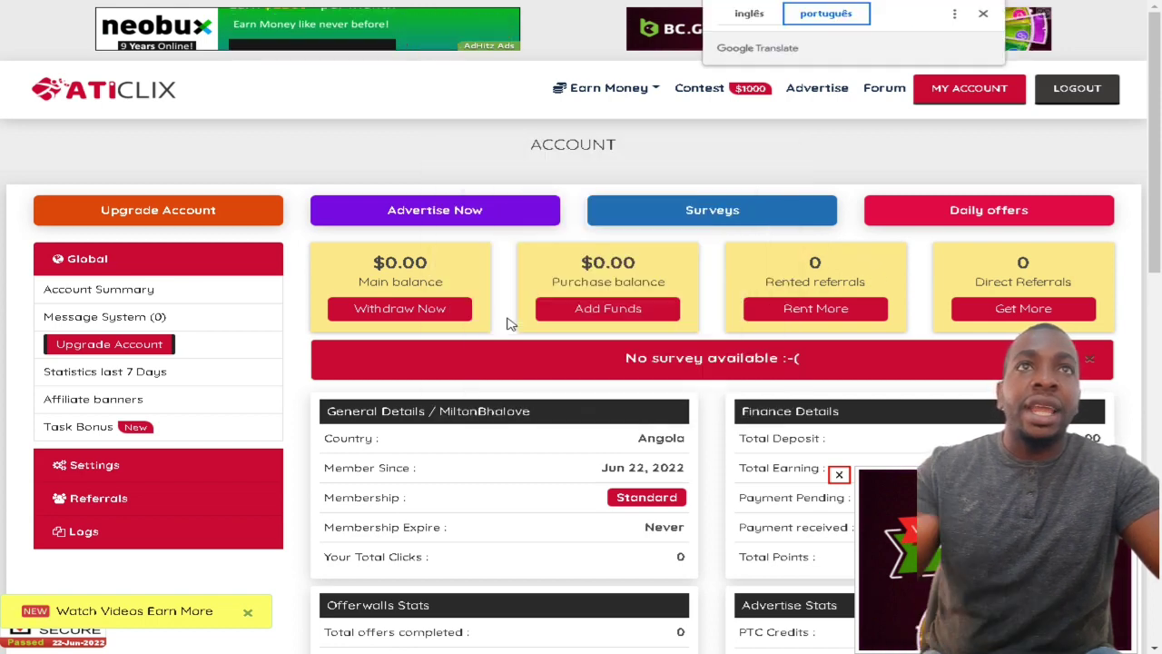
pyautogui.click(984, 16)
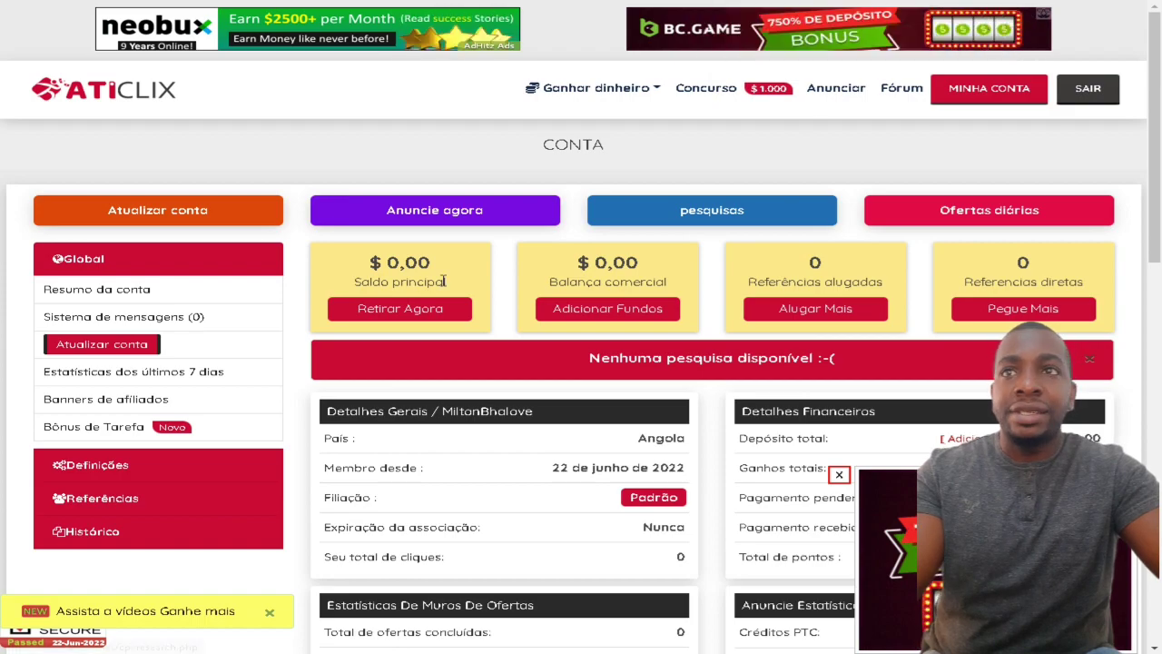
pyautogui.scroll(-5, 211, 318)
pyautogui.scroll(-4, 211, 321)
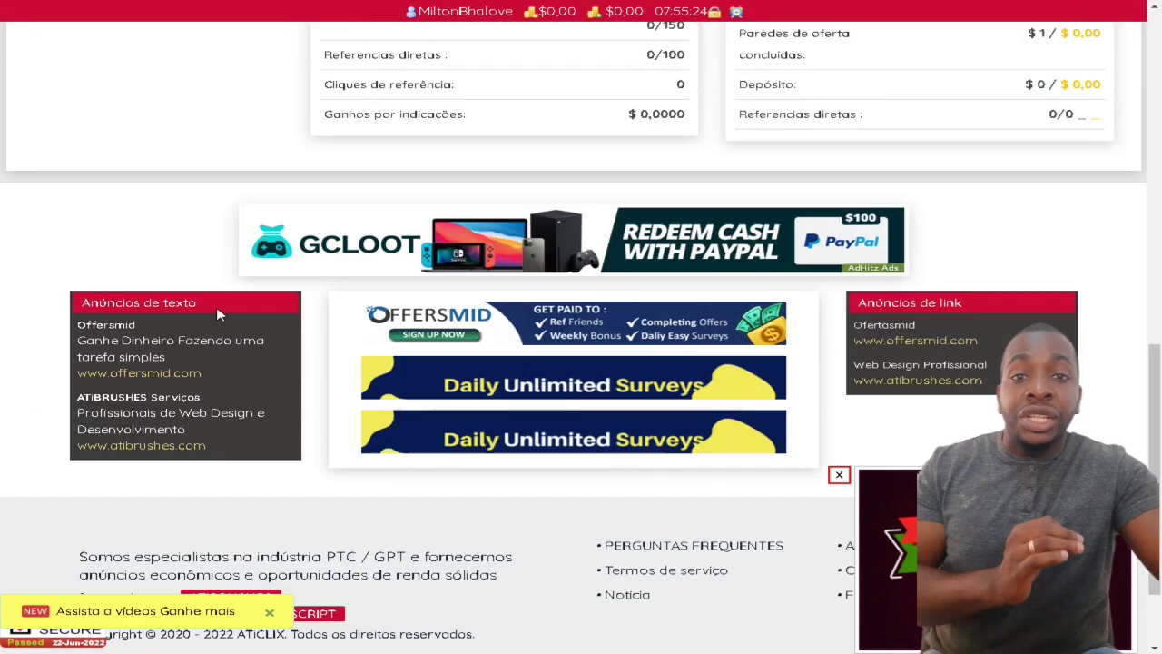
pyautogui.scroll(9, 251, 306)
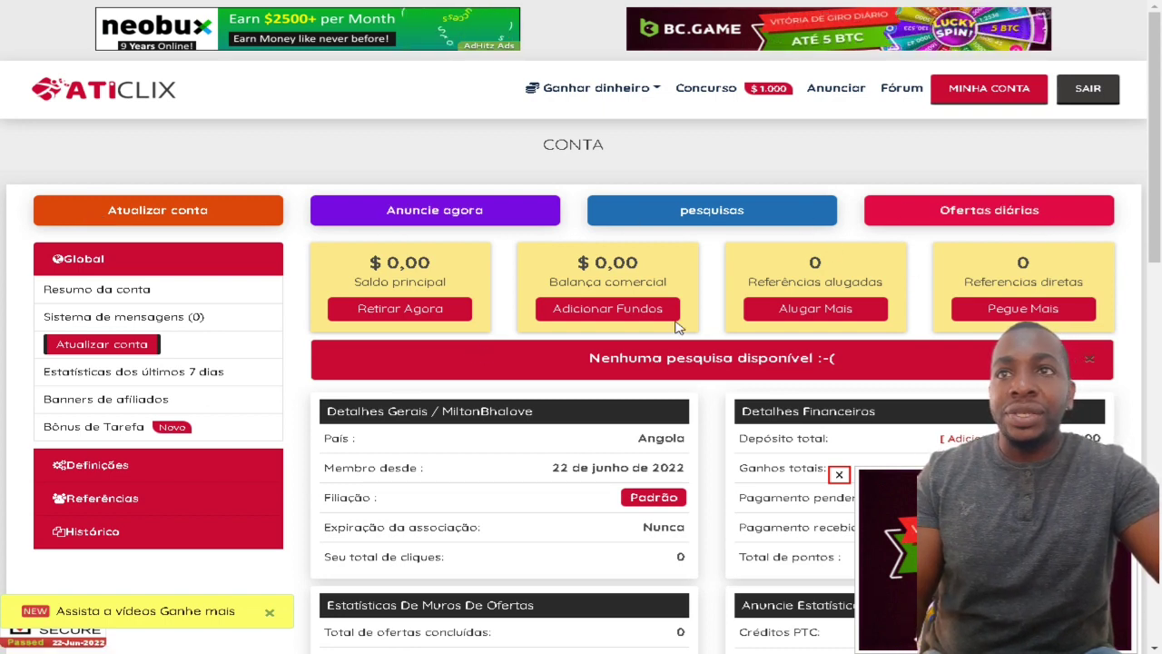
pyautogui.scroll(-2, 241, 389)
pyautogui.scroll(2, 240, 376)
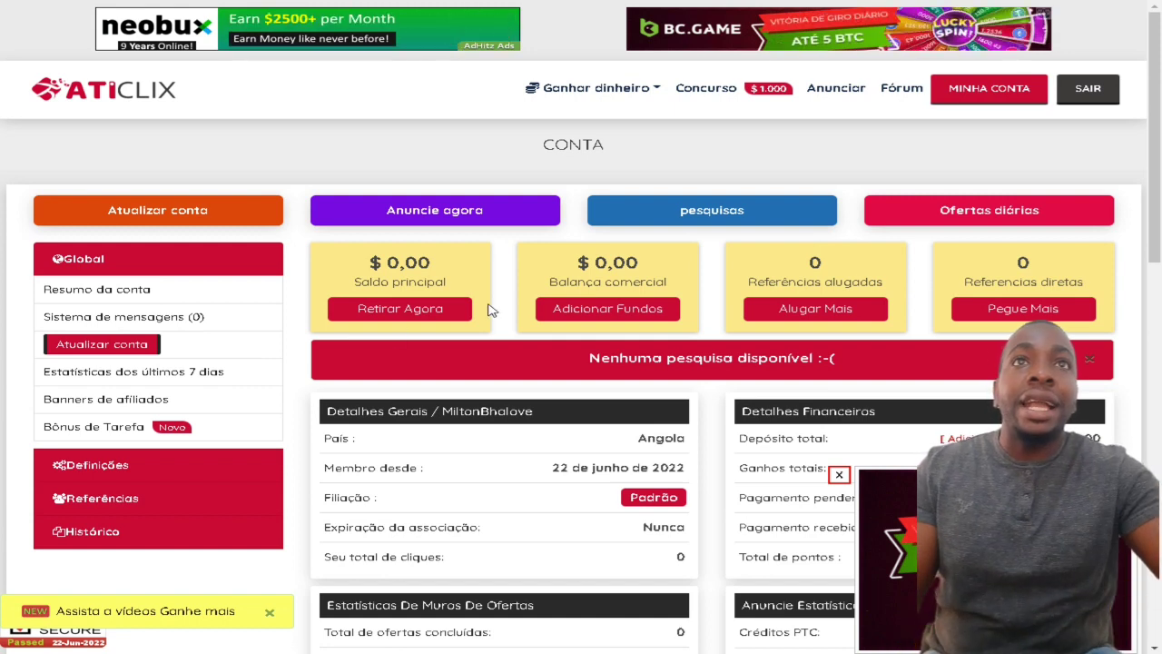
pyautogui.click(648, 90)
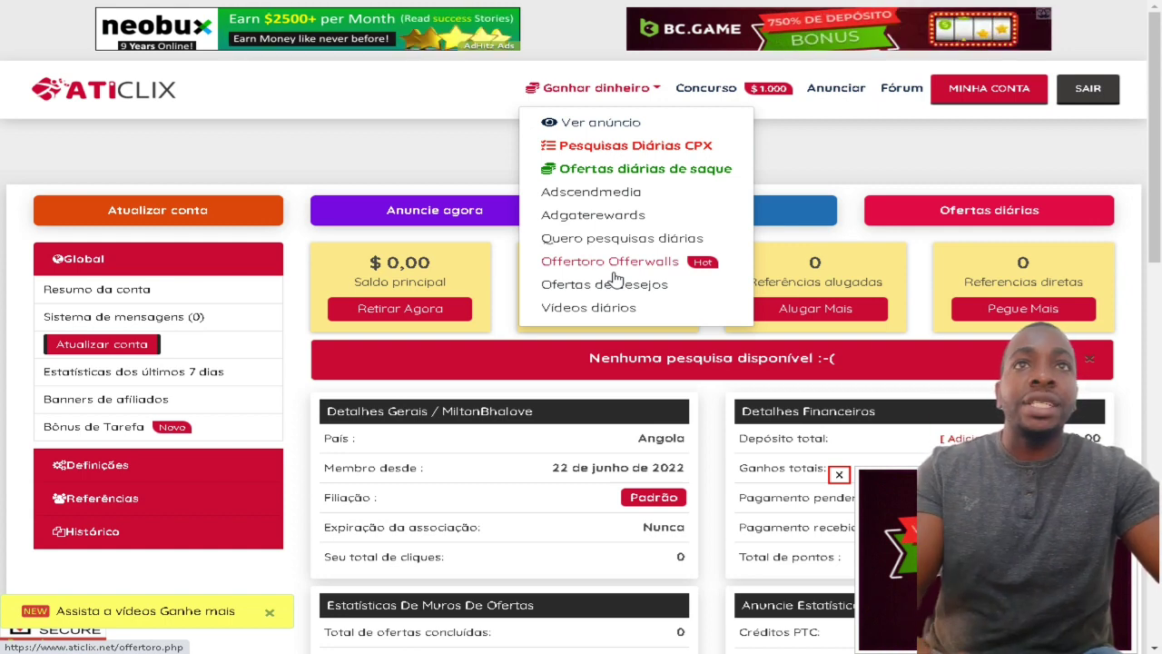
# Step: Choose Ver anúncio, enter the captcha code and confirm with Dê-me acesso
pyautogui.click(606, 129)
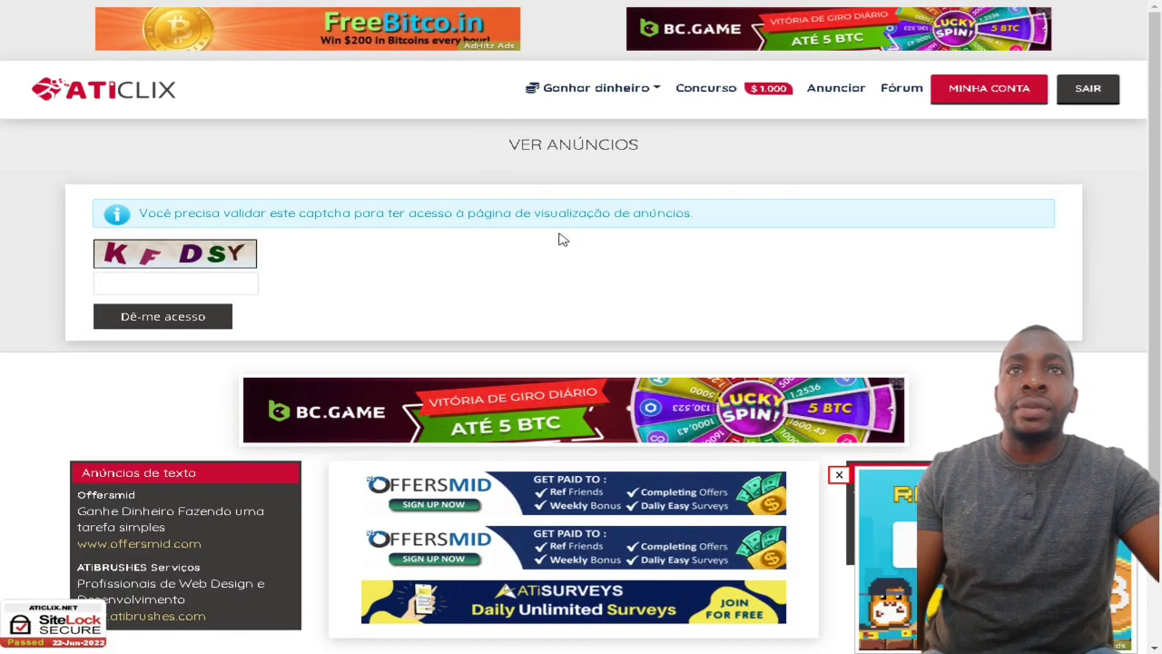
pyautogui.scroll(-1, 558, 239)
pyautogui.click(170, 212)
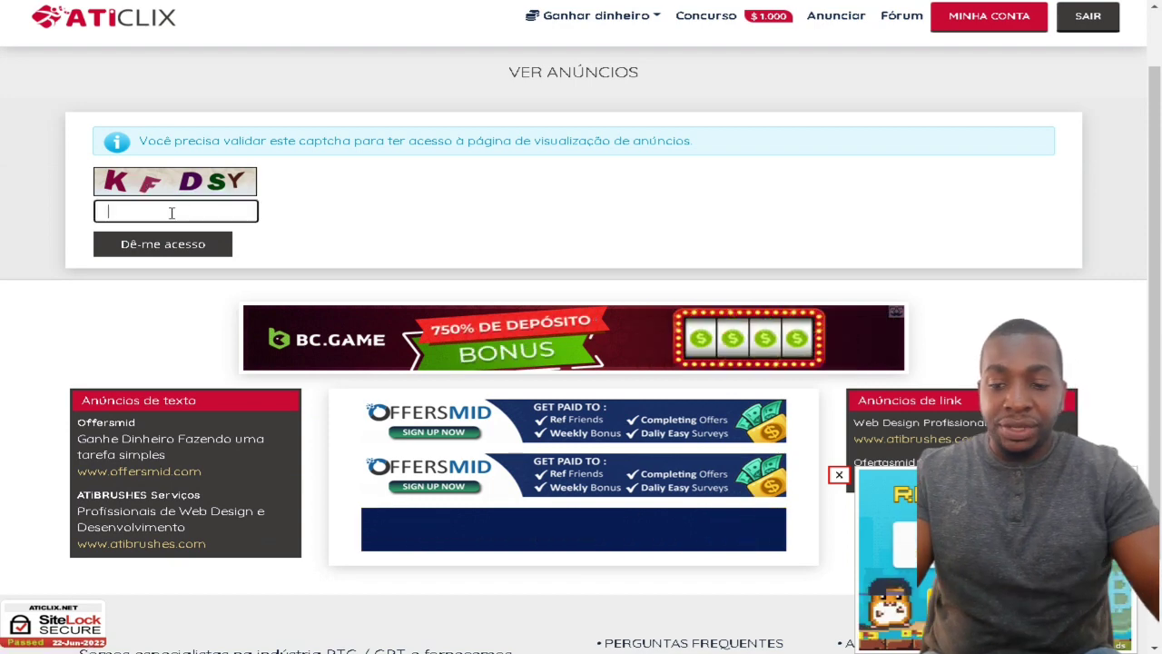
pyautogui.write('K')
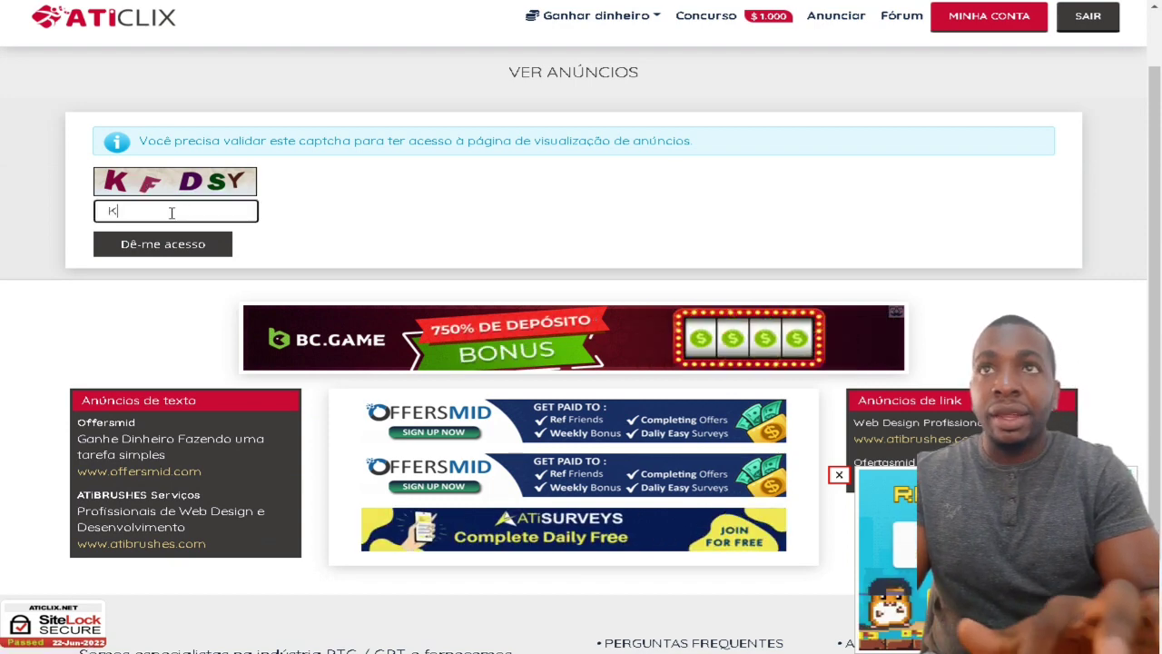
pyautogui.write('FD')
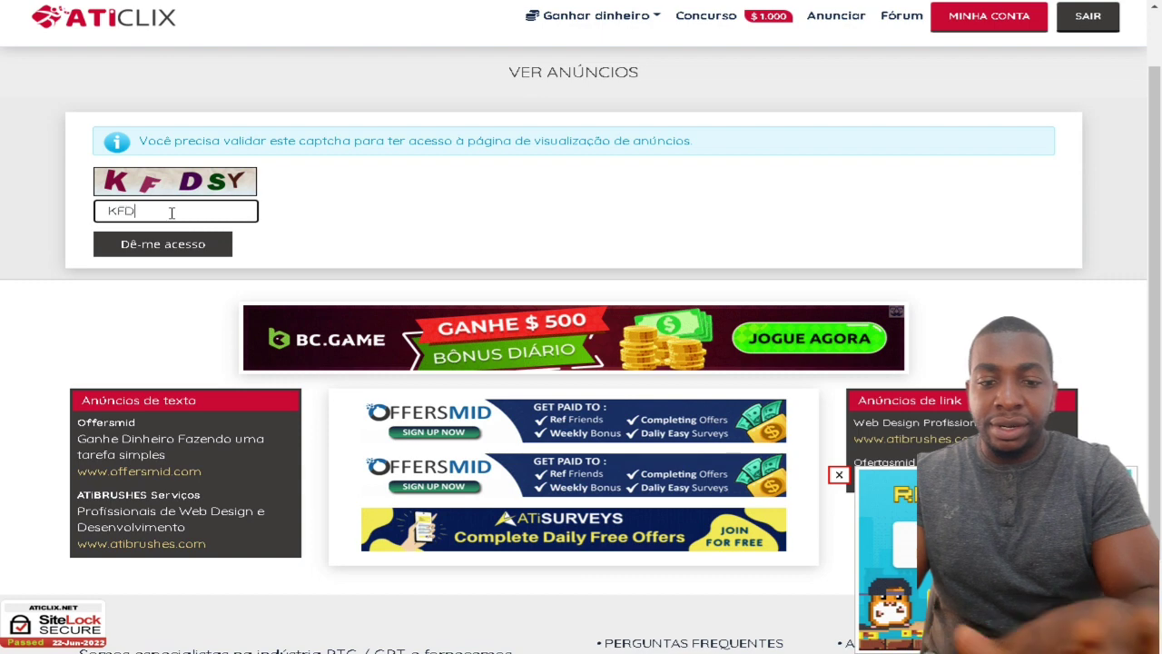
pyautogui.write('SY')
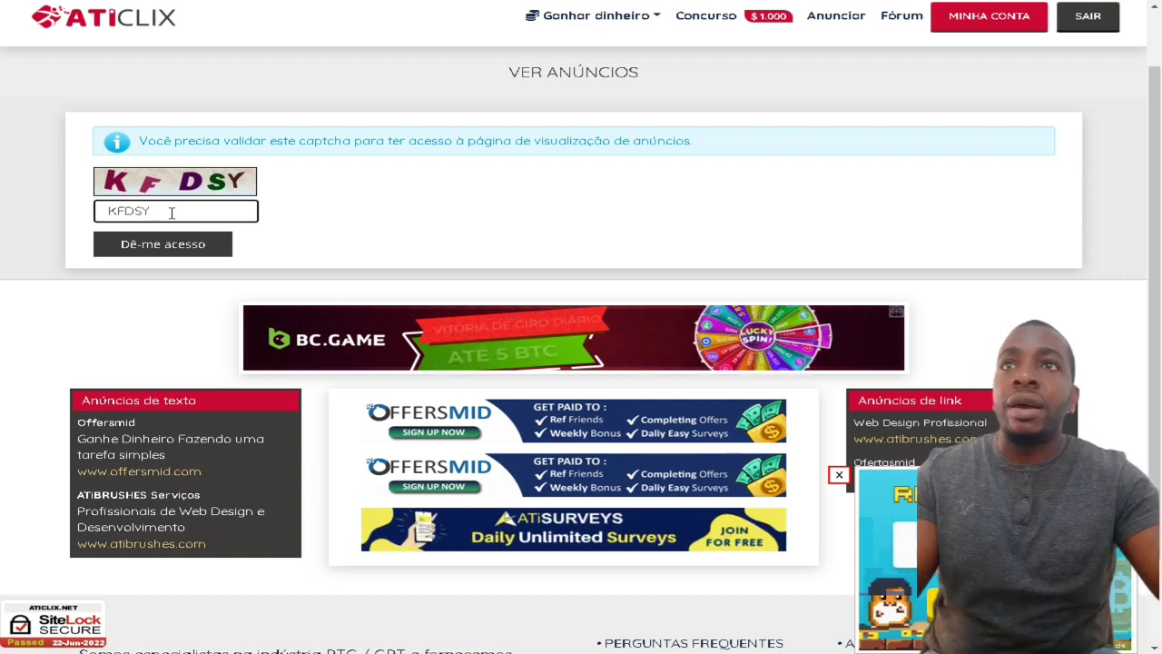
pyautogui.click(166, 247)
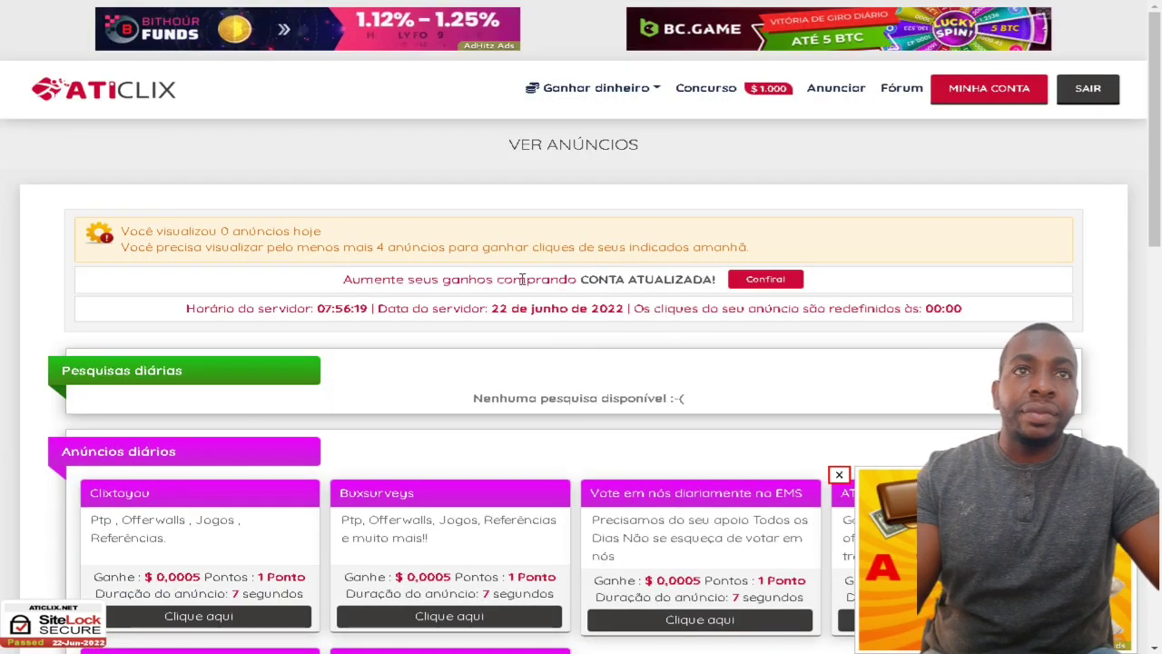
pyautogui.scroll(-3, 680, 299)
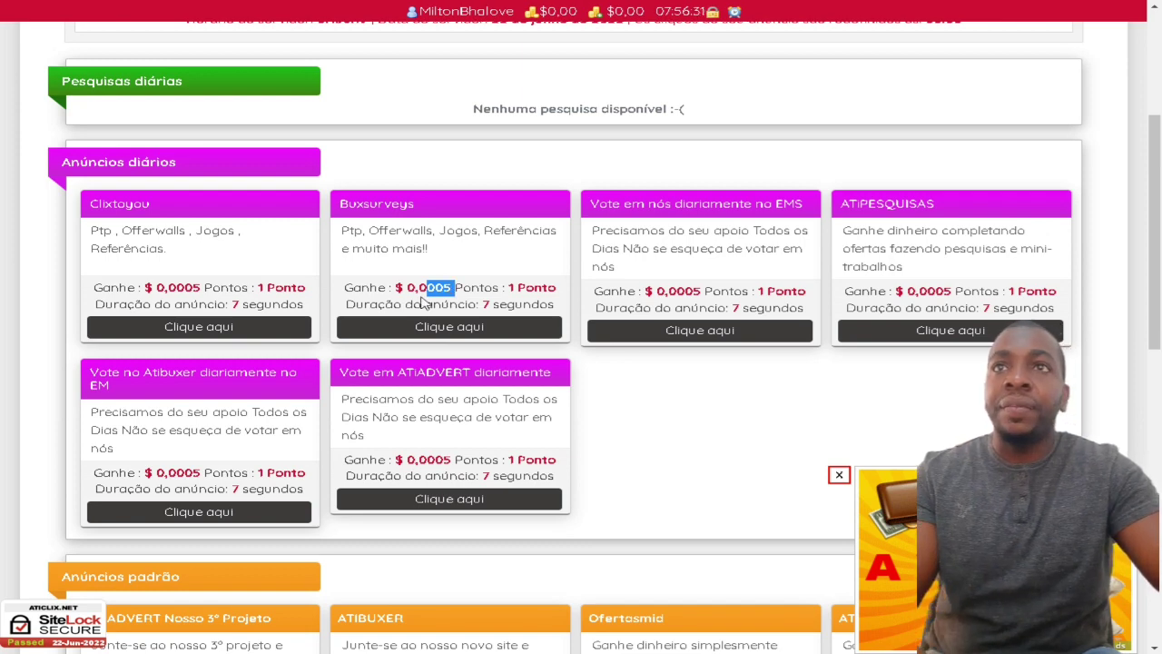
# Step: Open the Clixtoyou daily ad and close the Google Translate popup
pyautogui.click(207, 333)
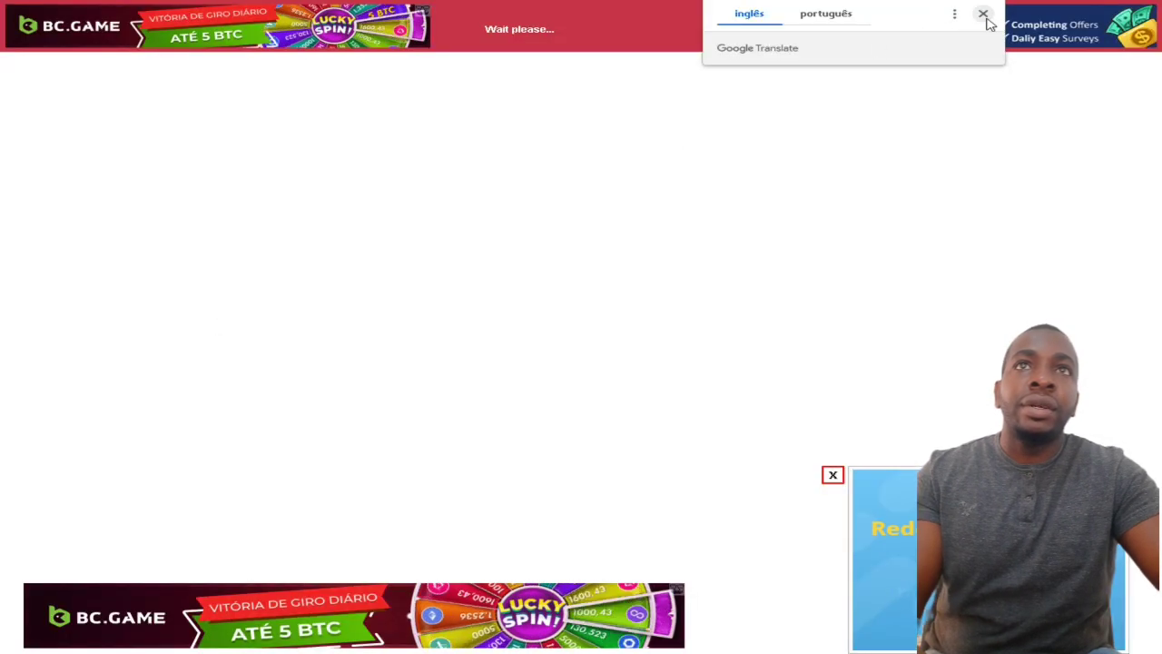
pyautogui.click(985, 16)
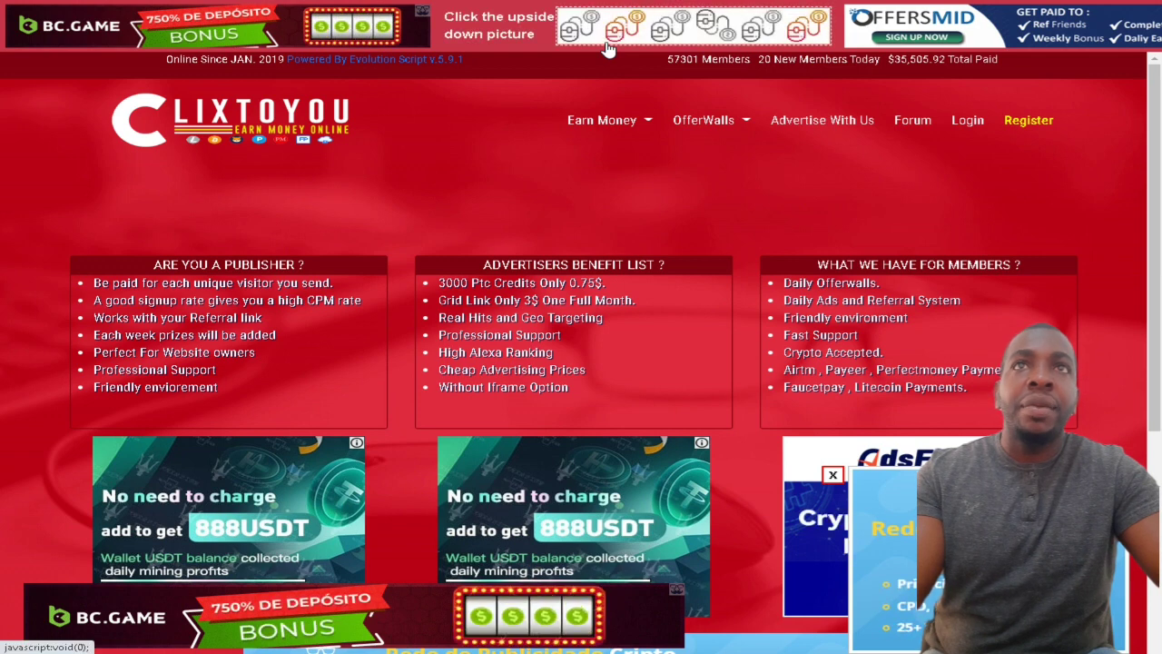
# Step: Translate the ad bar into Portuguese, then close the credited Clixtoyou ad with PERTO
pyautogui.rightClick(508, 50)
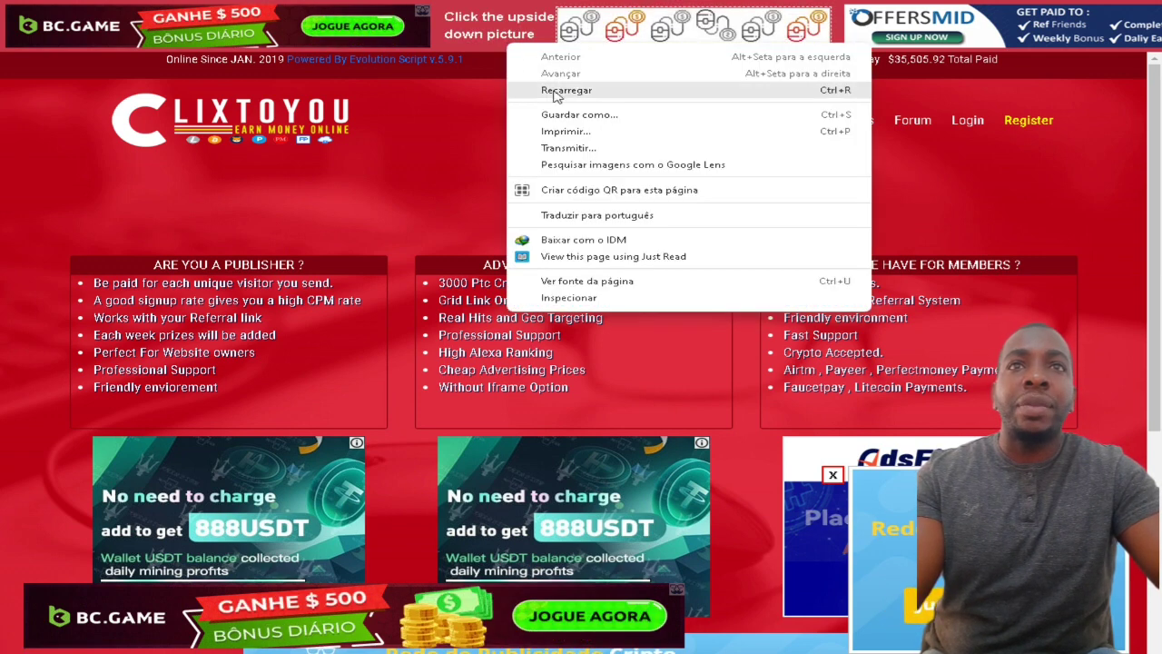
pyautogui.click(575, 215)
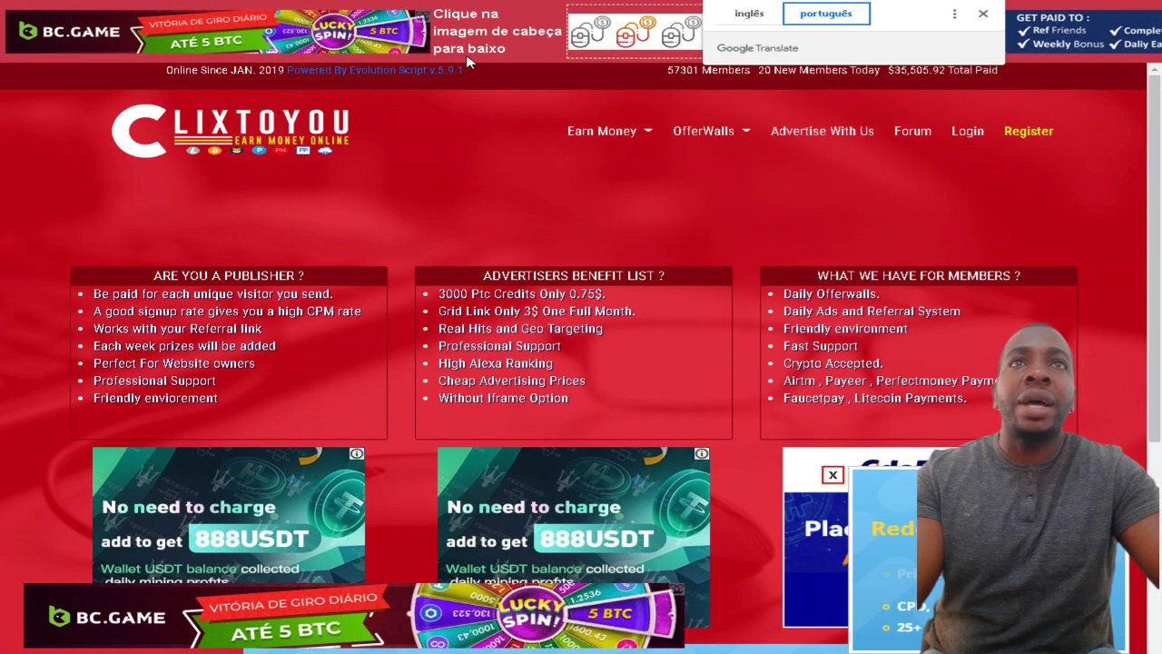
pyautogui.click(982, 13)
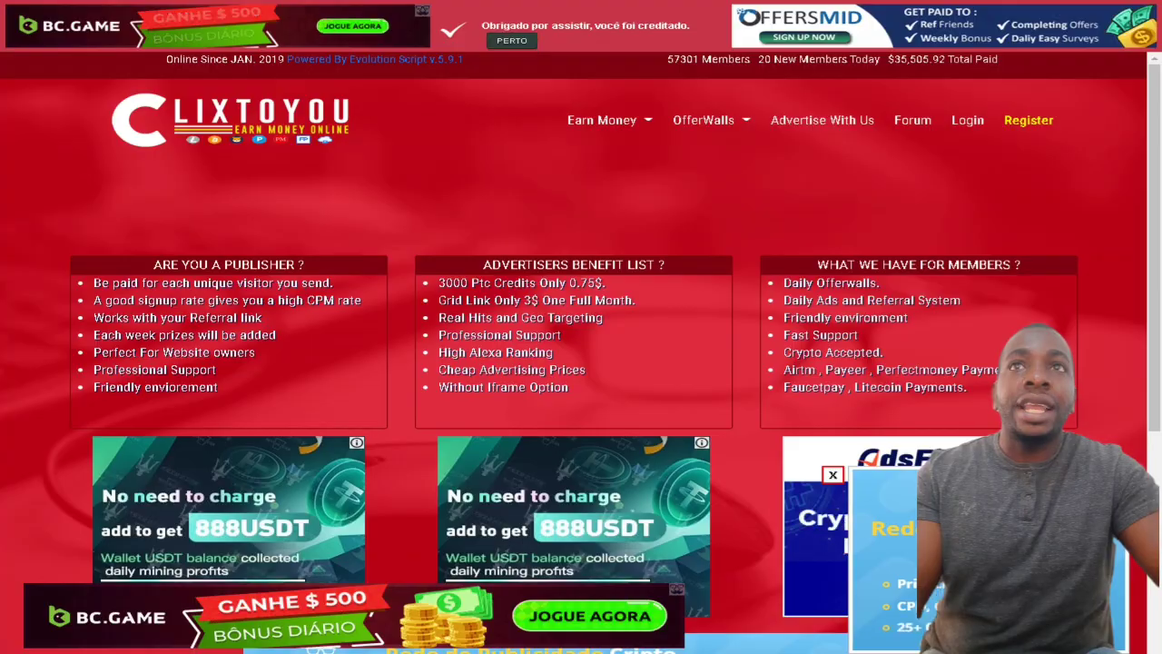
pyautogui.click(527, 41)
pyautogui.scroll(4, 314, 243)
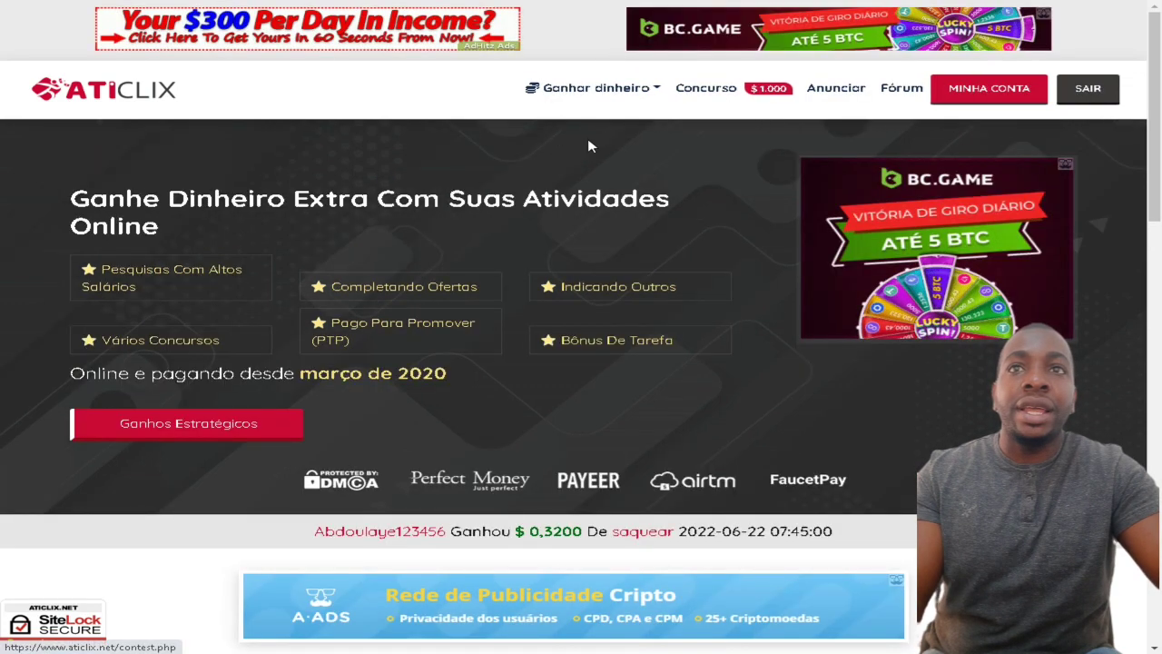
# Step: Open MINHA CONTA and highlight the Saldo principal balance reading $ 0,0005
pyautogui.scroll(-4, 536, 201)
pyautogui.scroll(-2, 536, 200)
pyautogui.scroll(4, 535, 202)
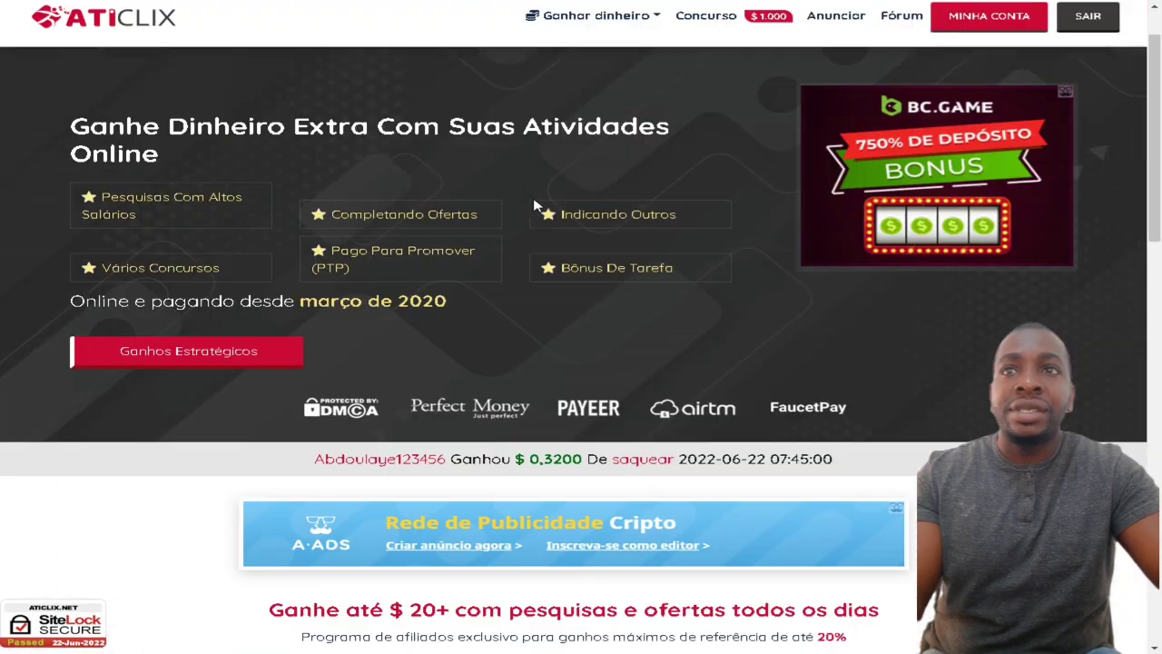
pyautogui.scroll(1, 535, 207)
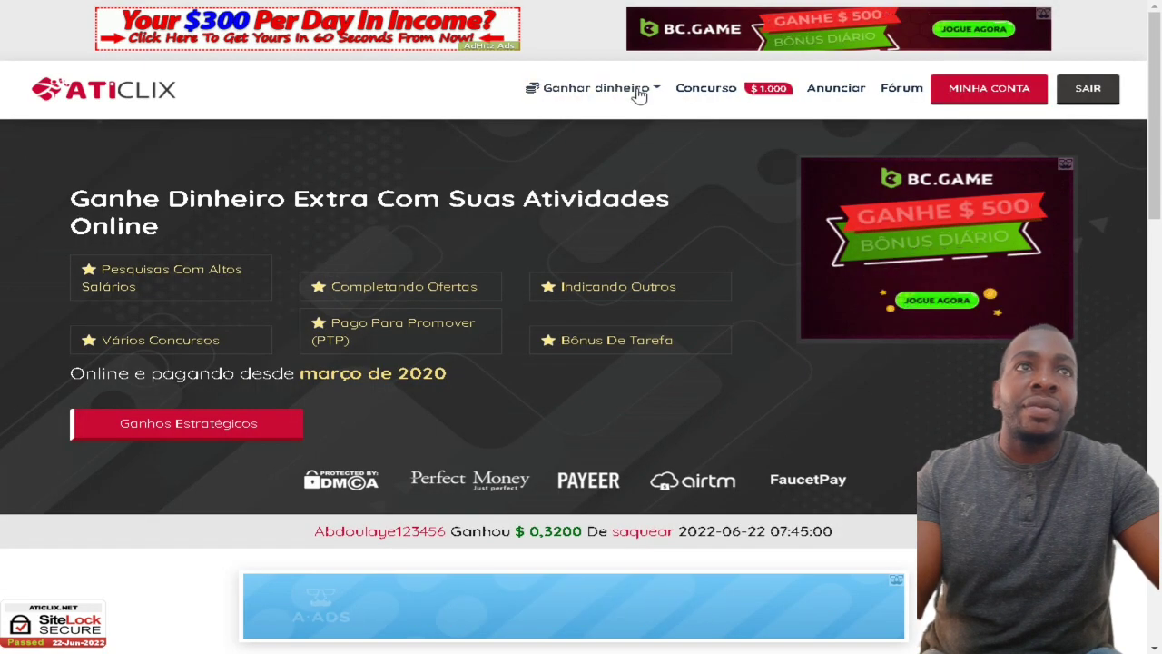
pyautogui.click(988, 88)
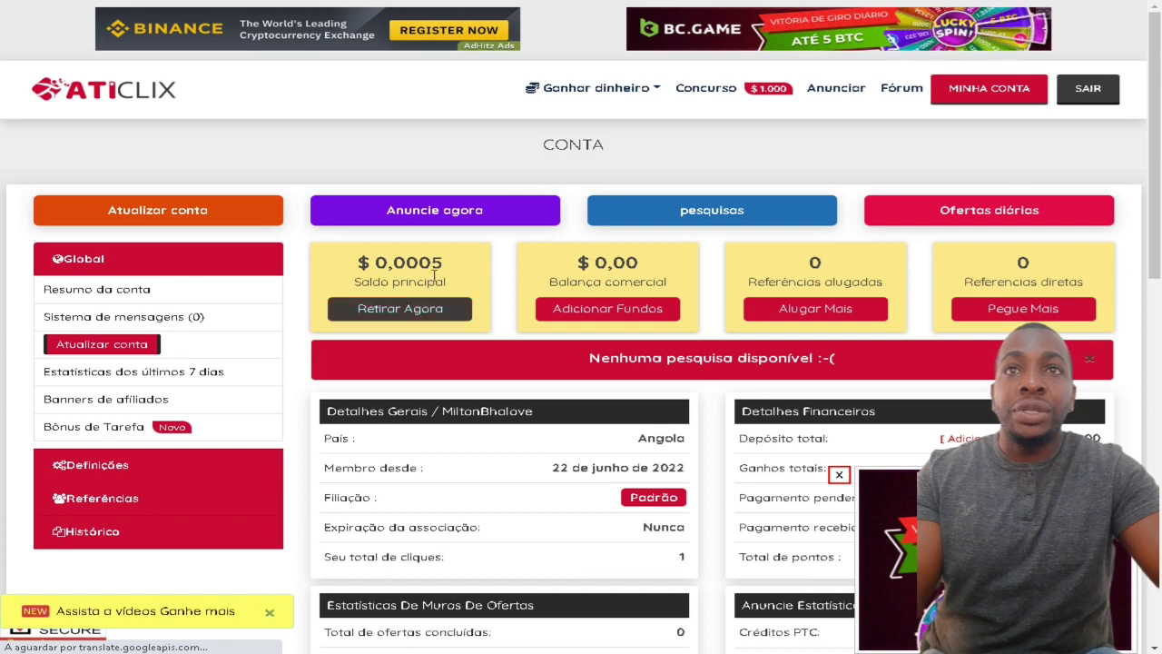
pyautogui.moveTo(420, 263); pyautogui.dragTo(474, 270)
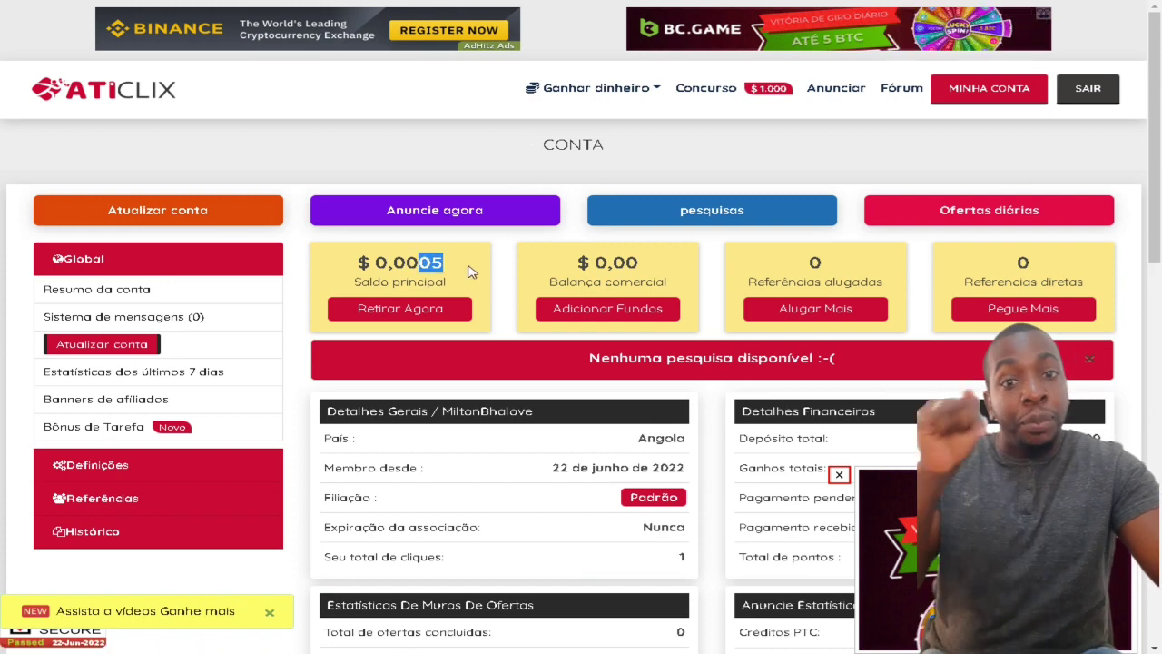